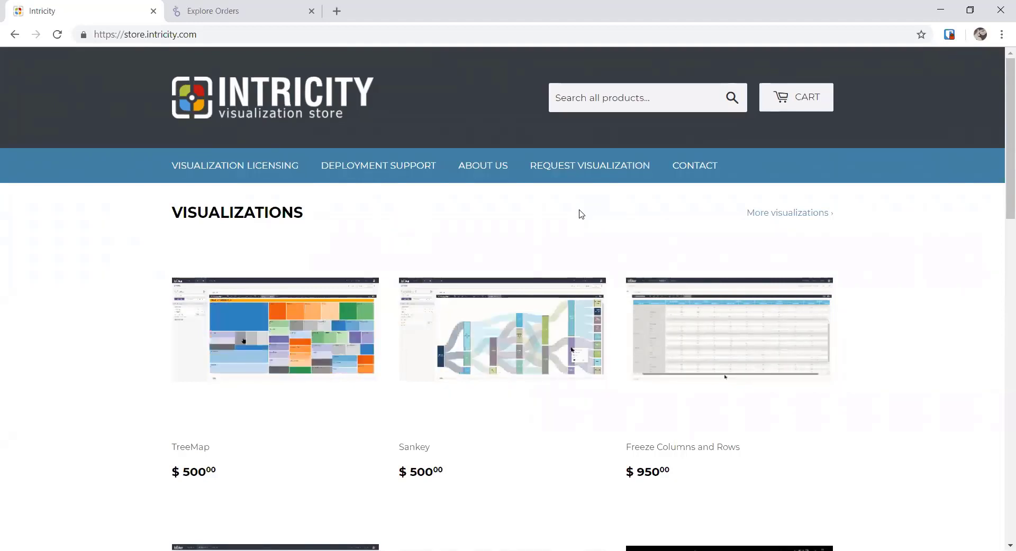
# Open the Freeze Columns and Rows product page and read its $950 price and description.
pyautogui.click(761, 367)
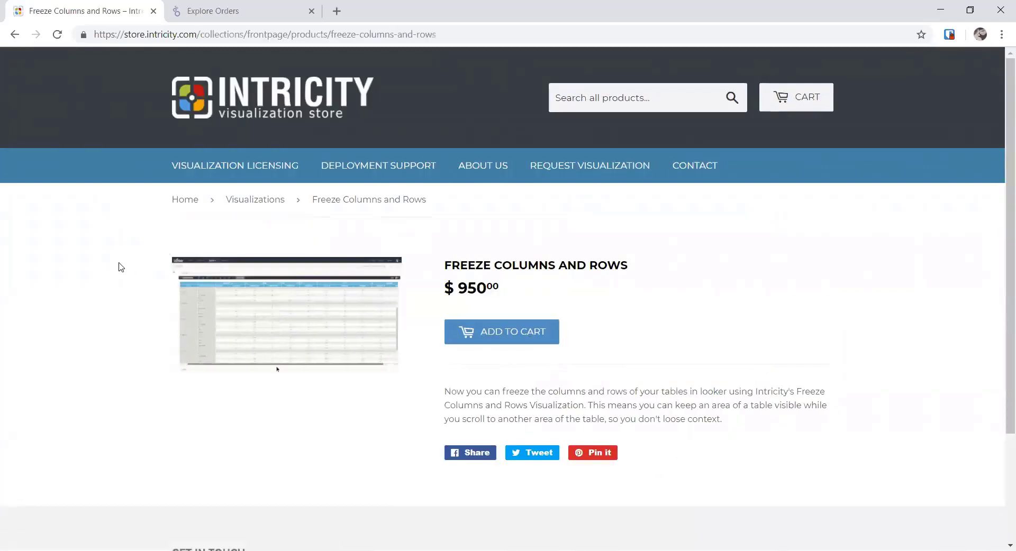
pyautogui.scroll(-1, 121, 267)
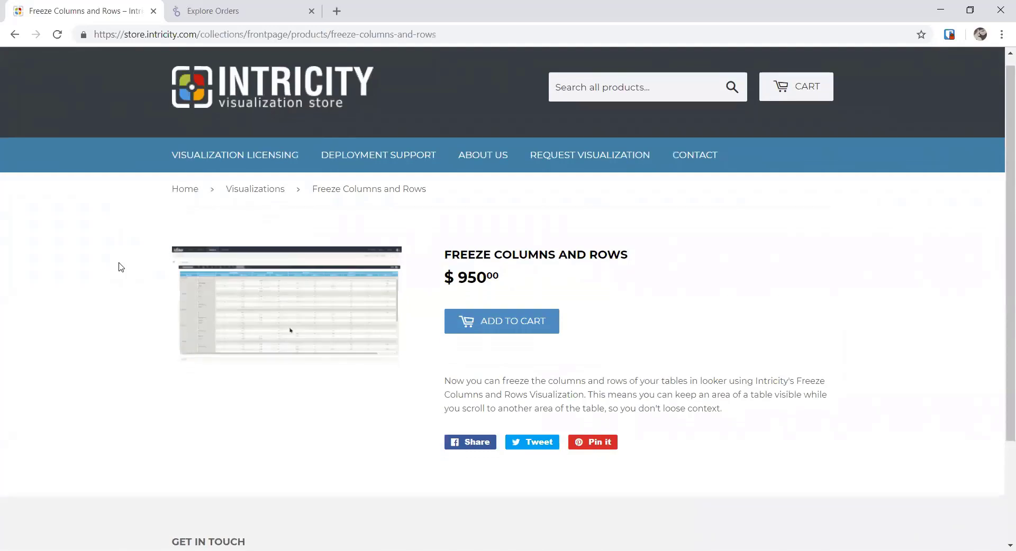
pyautogui.scroll(-1, 122, 268)
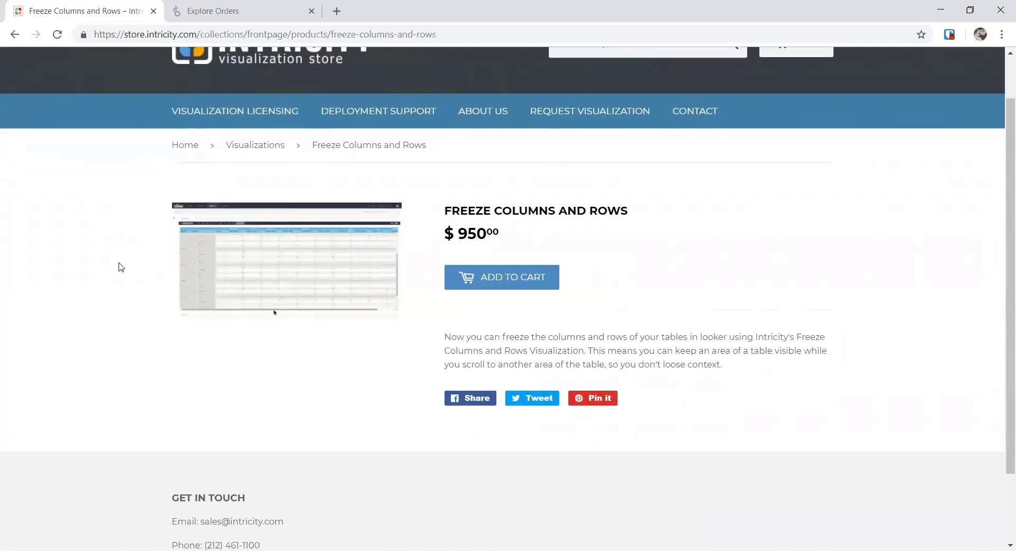
# In the Explore Orders query, view Average Order Profit by age tier and gender as a plain Table.
pyautogui.click(207, 5)
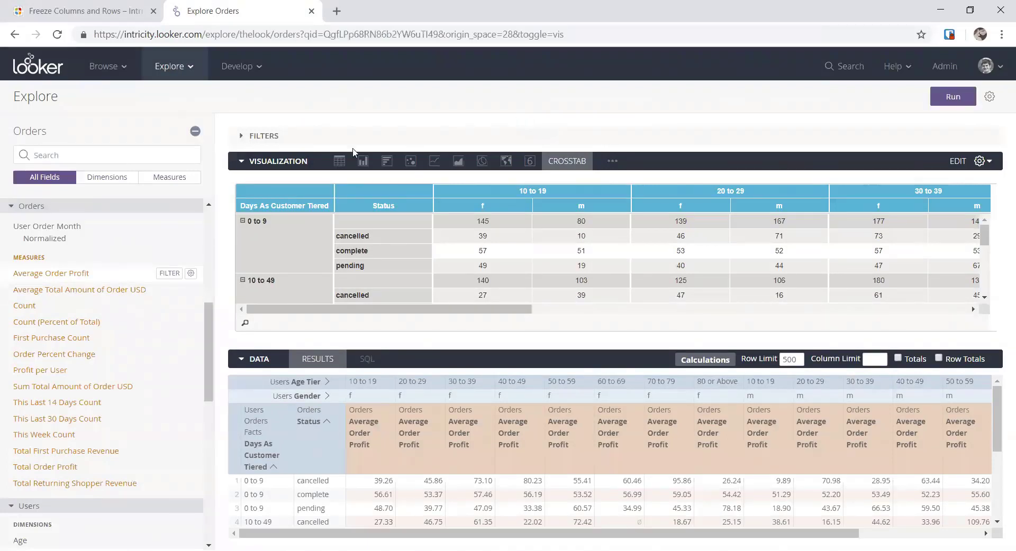
pyautogui.click(341, 162)
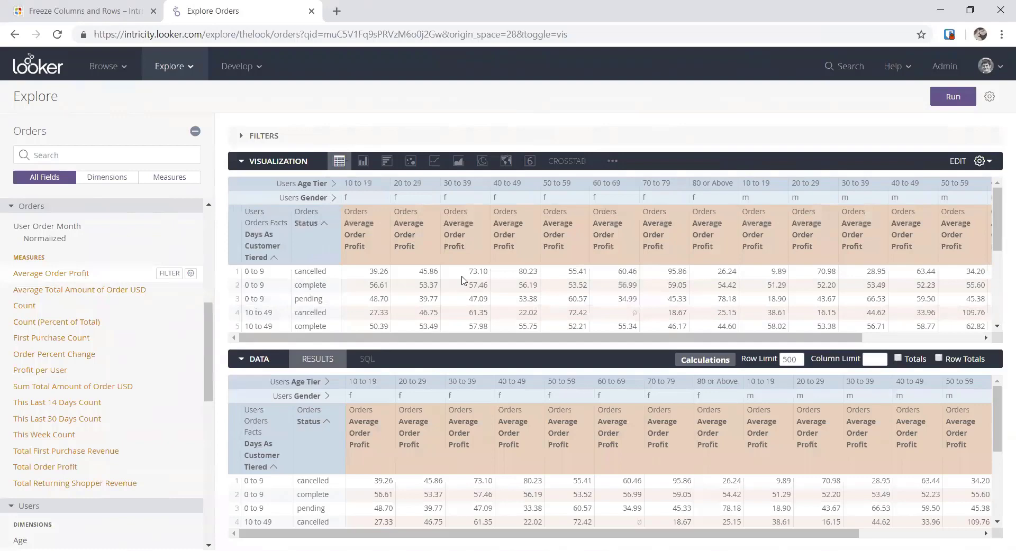
pyautogui.scroll(-1, 475, 297)
pyautogui.scroll(-3, 476, 298)
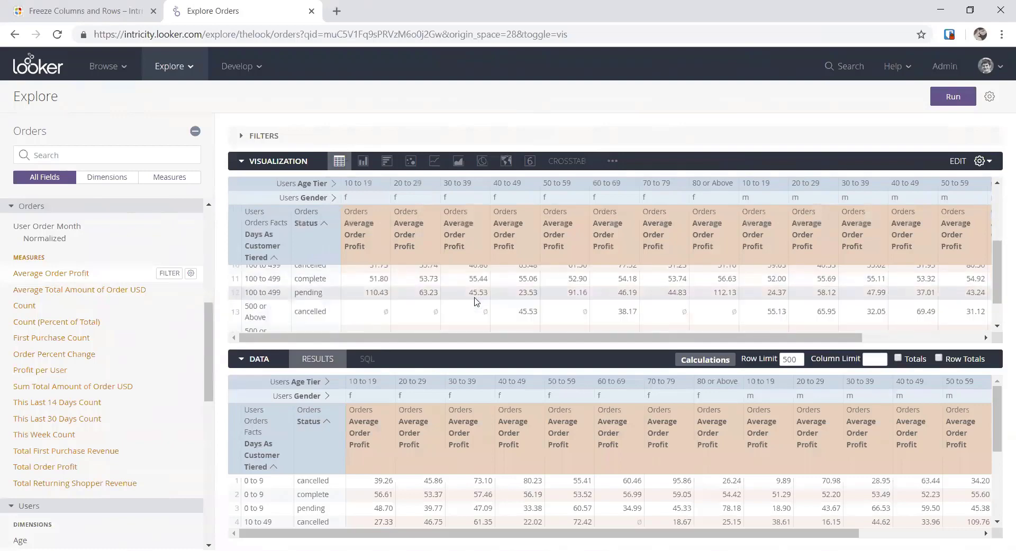
pyautogui.moveTo(459, 336); pyautogui.dragTo(617, 346)
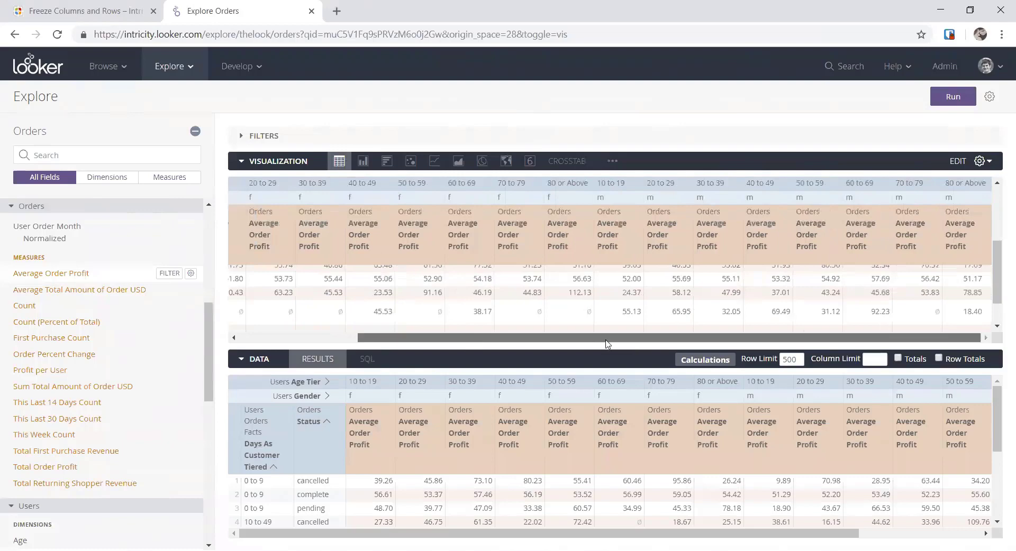
pyautogui.moveTo(414, 331); pyautogui.dragTo(295, 336)
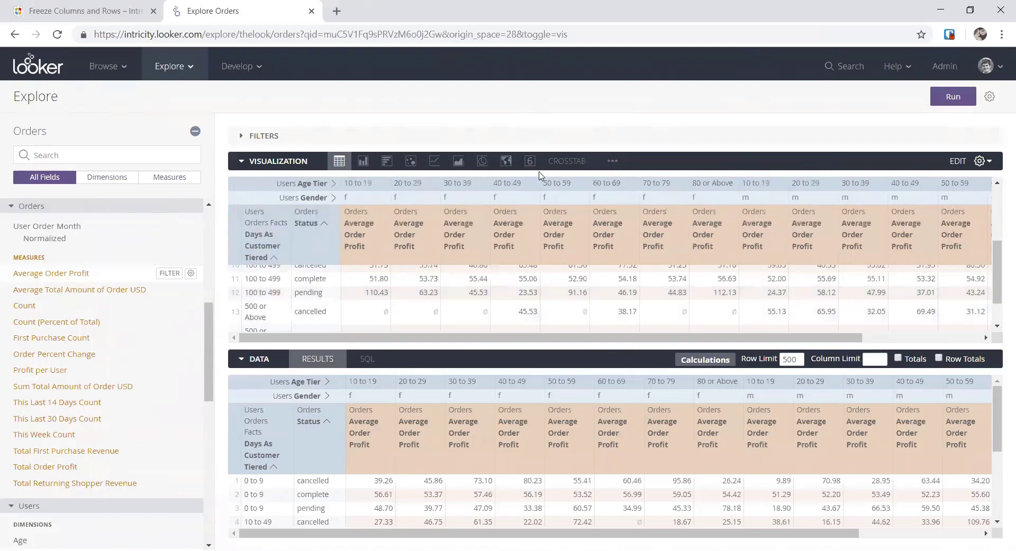
# Switch back to Crosstab and scroll across its age-tier and gender columns, returning to the top-left.
pyautogui.click(558, 163)
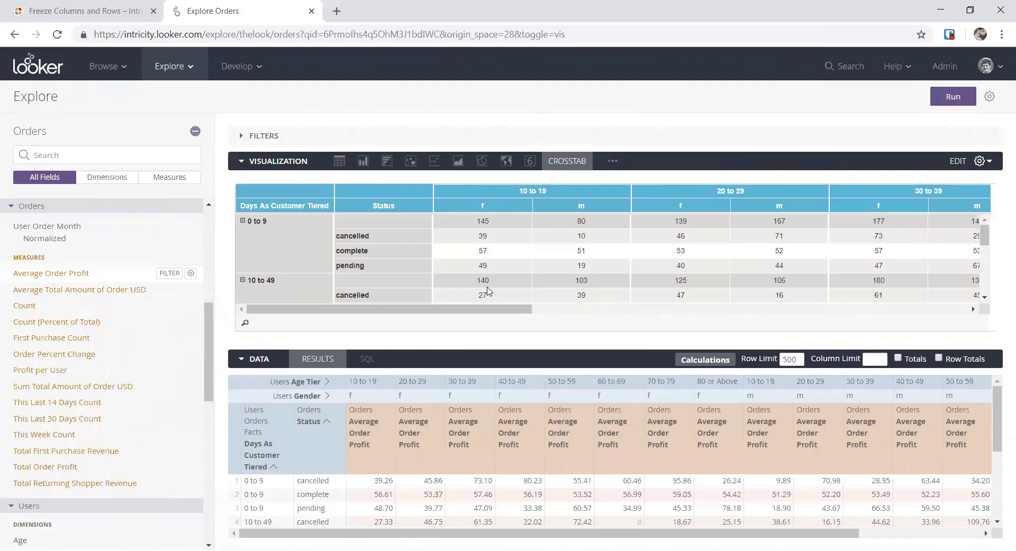
pyautogui.moveTo(481, 315); pyautogui.dragTo(747, 310)
pyautogui.scroll(-3, 750, 272)
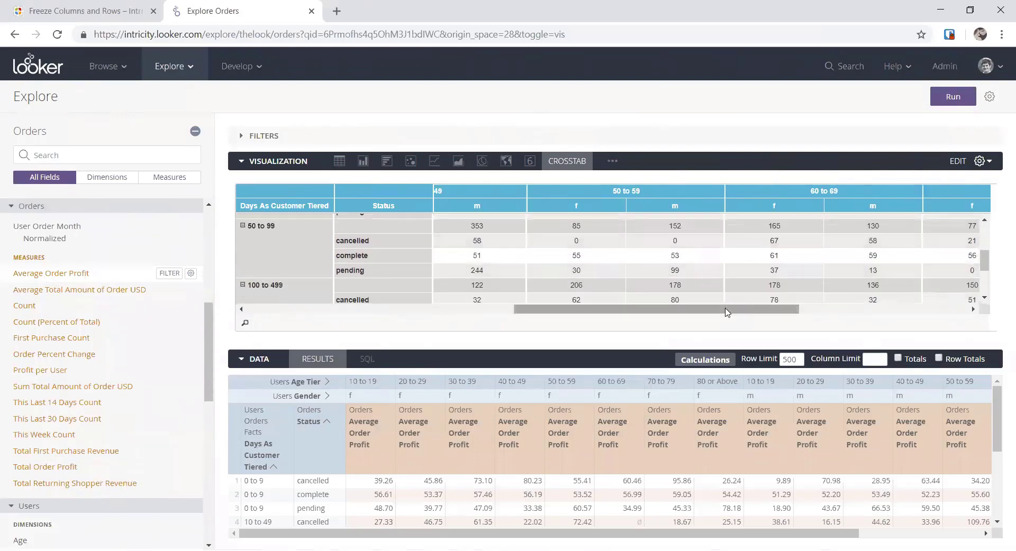
pyautogui.moveTo(726, 311); pyautogui.dragTo(738, 311)
pyautogui.moveTo(862, 313); pyautogui.dragTo(378, 296)
pyautogui.scroll(4, 493, 265)
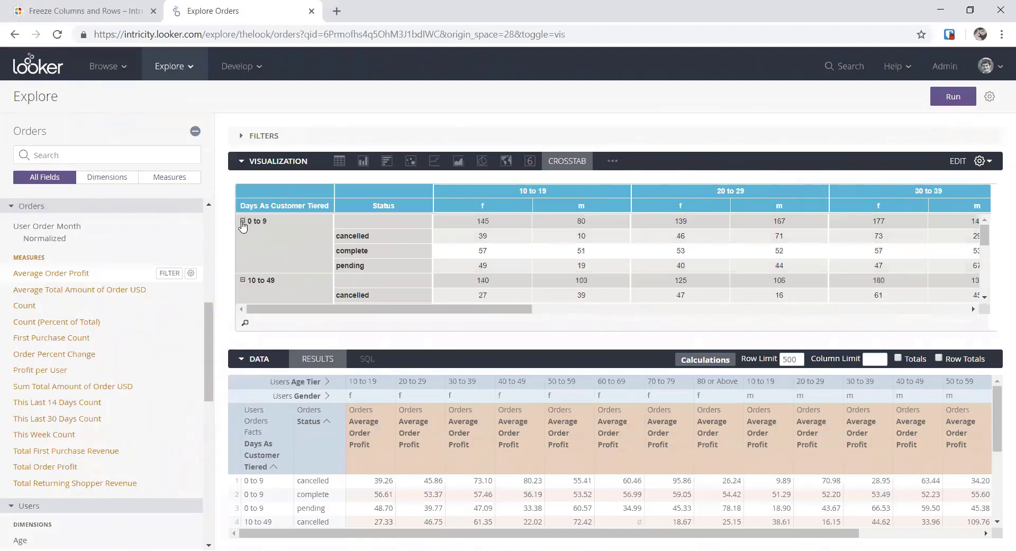
# Collapse the 0 to 9, 10 to 49 and 50 to 99 tiers, then re-expand 0 to 9.
pyautogui.click(242, 223)
pyautogui.click(242, 237)
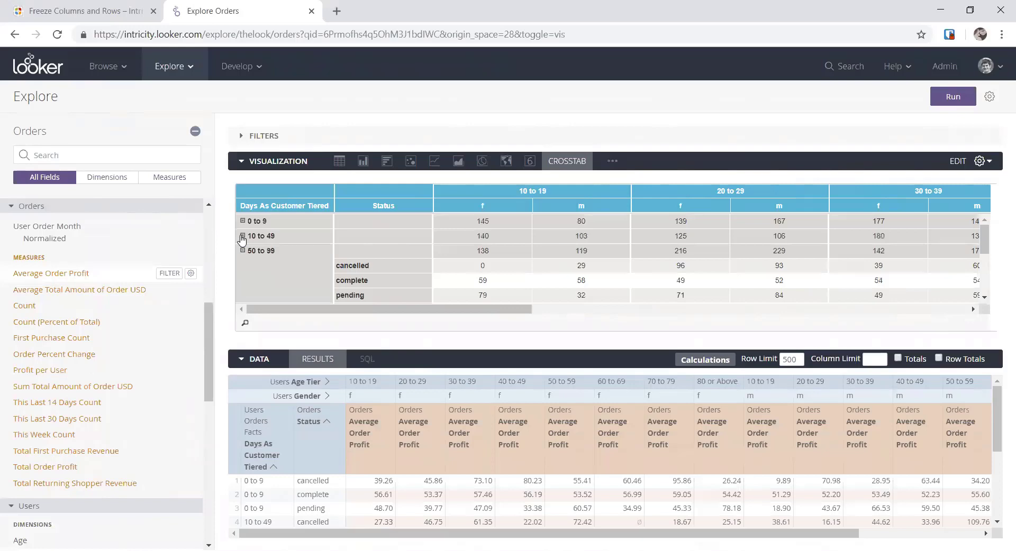
pyautogui.click(243, 252)
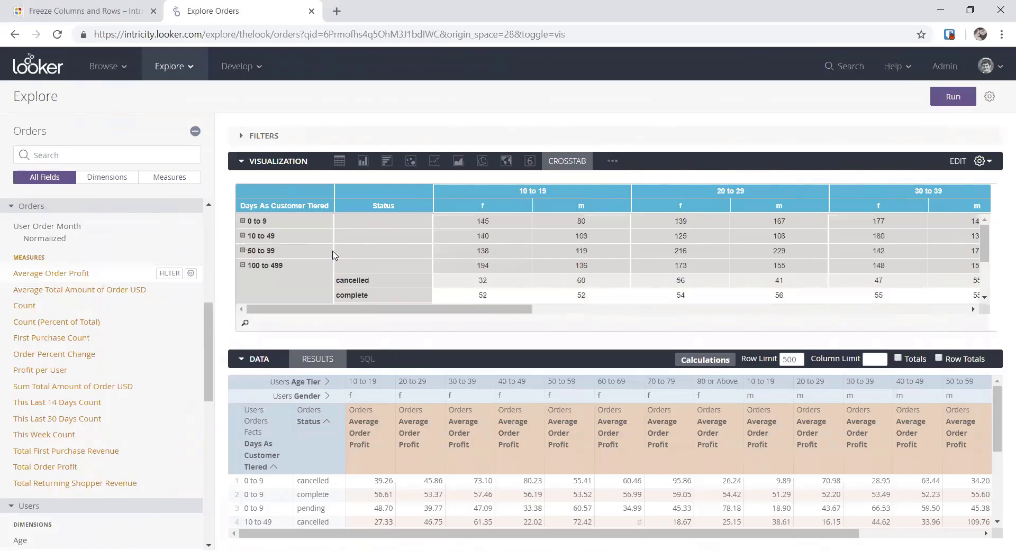
pyautogui.scroll(-3, 479, 234)
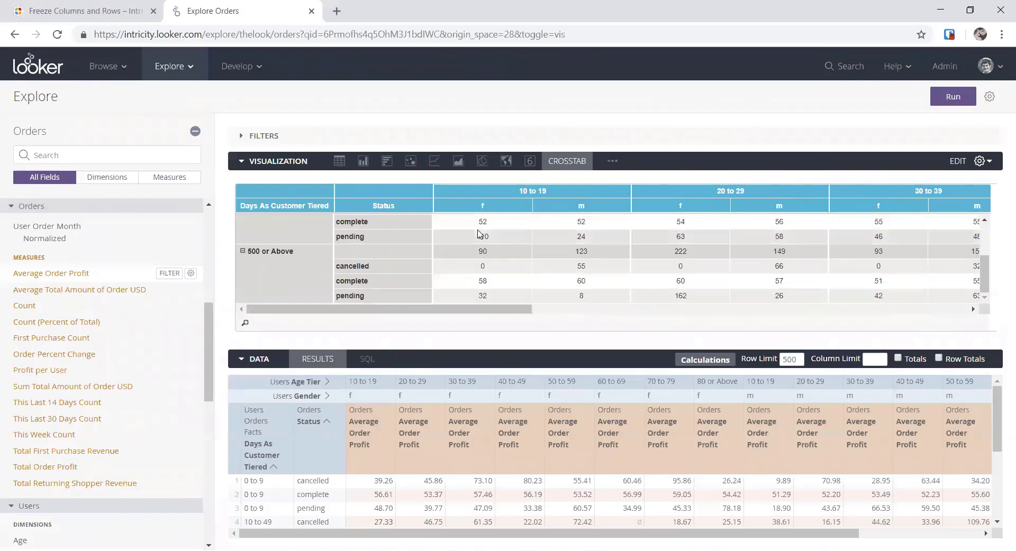
pyautogui.scroll(3, 479, 234)
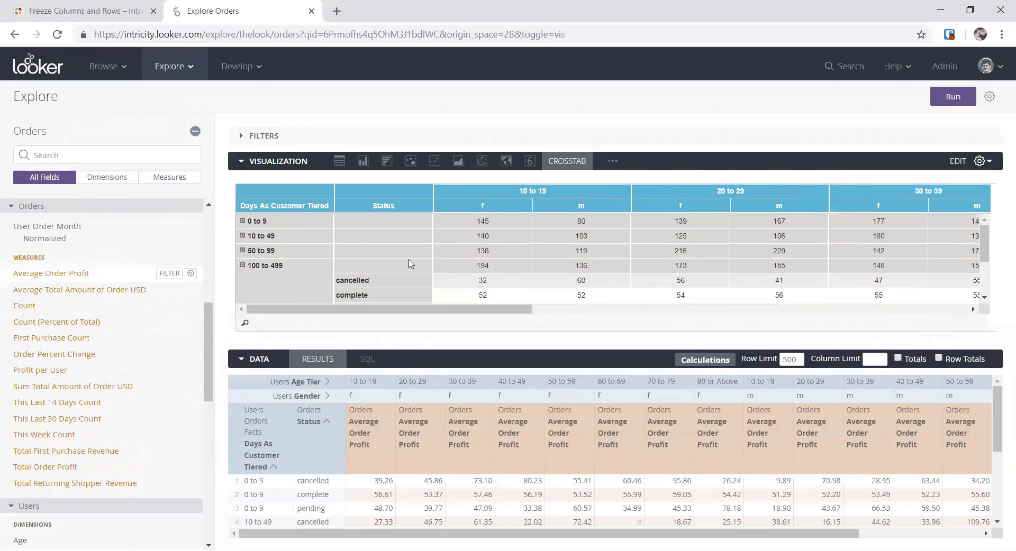
pyautogui.click(243, 222)
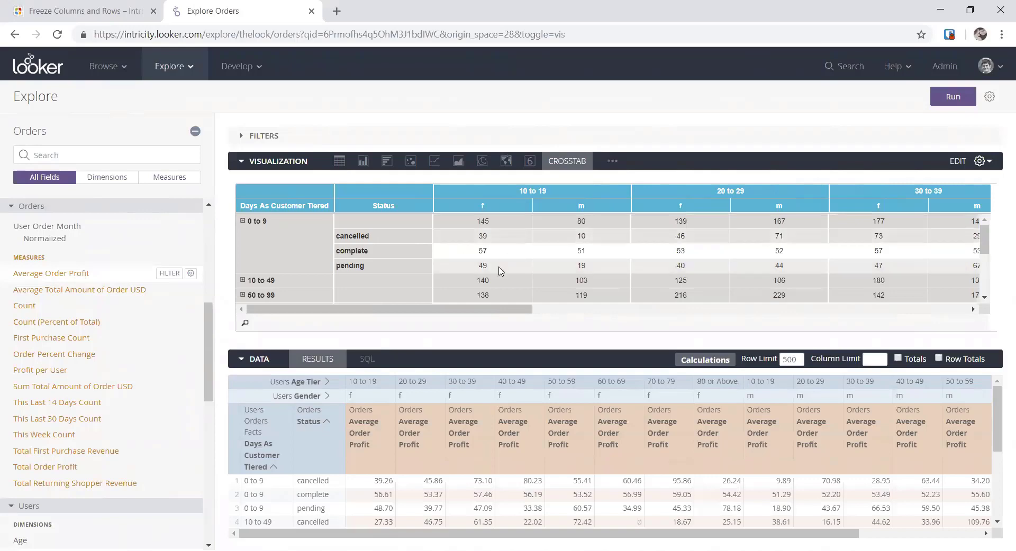
pyautogui.click(243, 221)
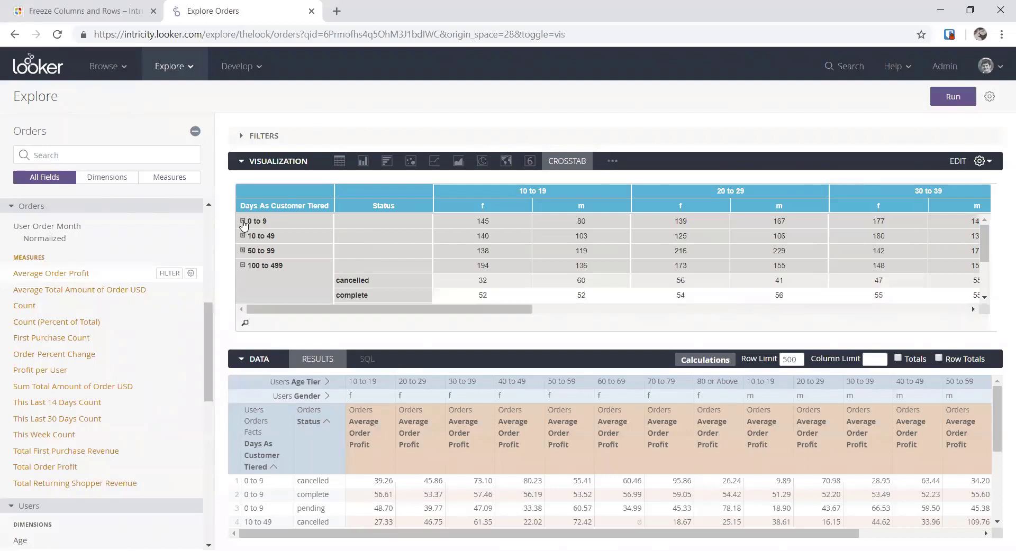
pyautogui.click(243, 221)
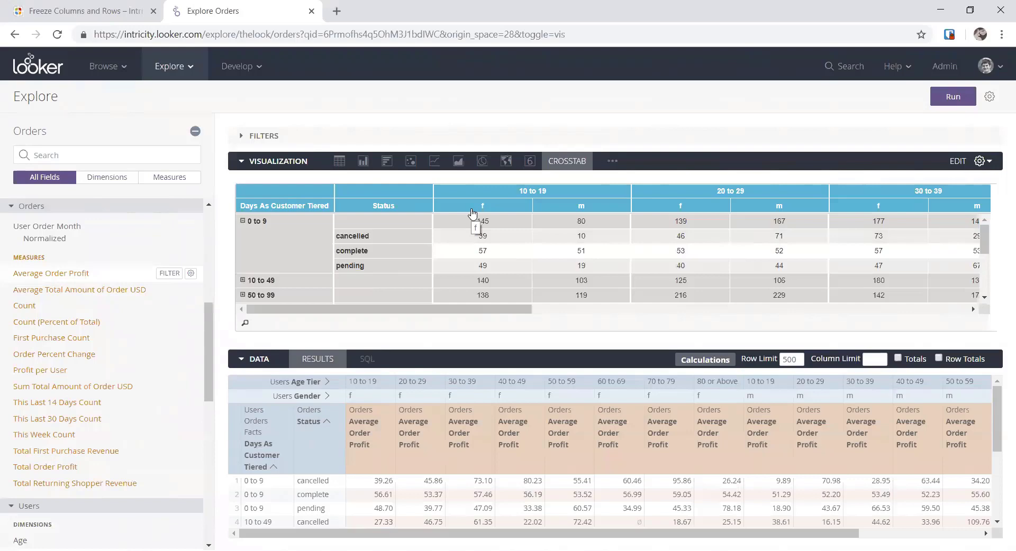
# Sort status rows descending by the 10 to 19 f column (complete 57, pending 49, cancelled 39).
pyautogui.keyDown('shift'); pyautogui.click(473, 209); pyautogui.keyUp('shift')
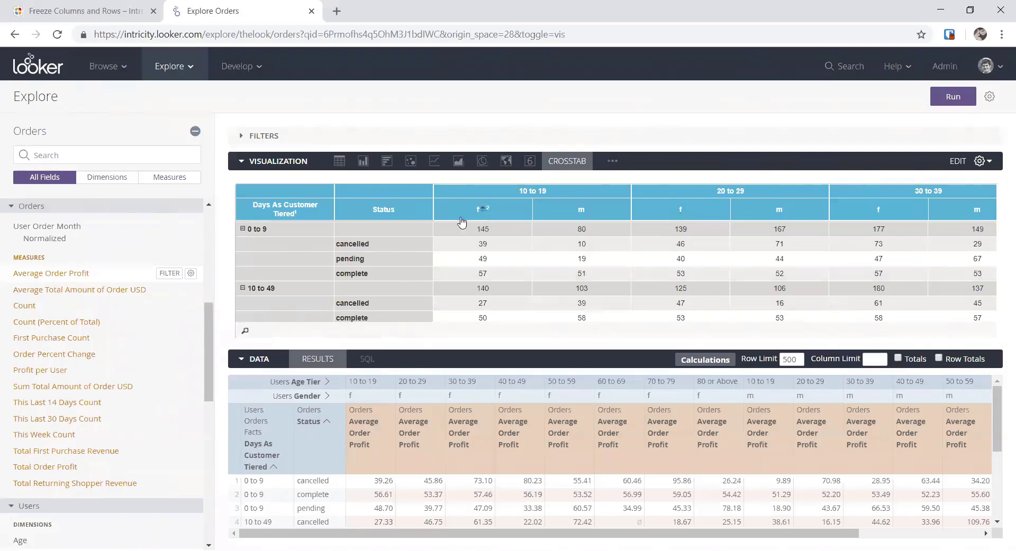
pyautogui.keyDown('shift'); pyautogui.click(471, 212); pyautogui.keyUp('shift')
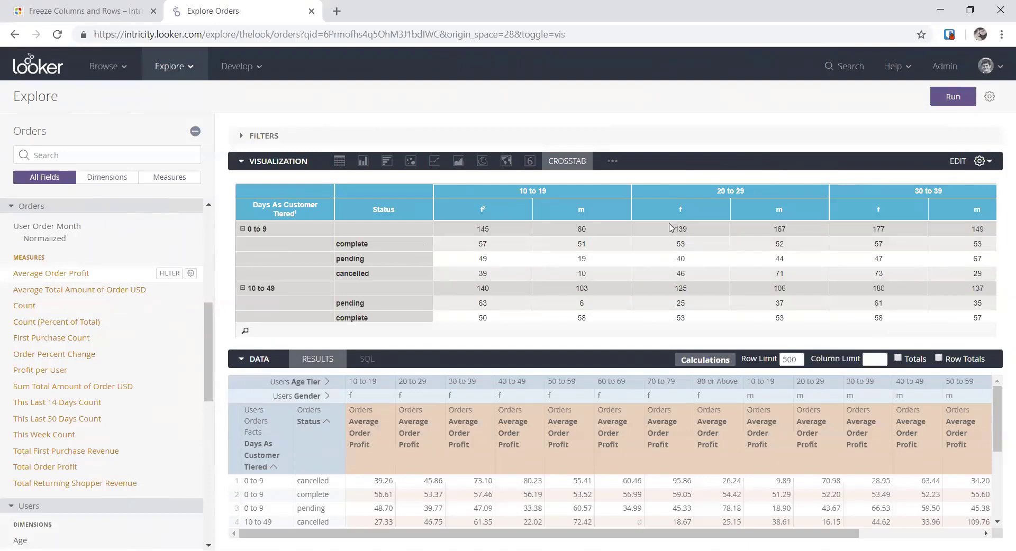
# In the Table settings, turn off subtotals and enable column totals (708, 560, 876, 806).
pyautogui.click(979, 162)
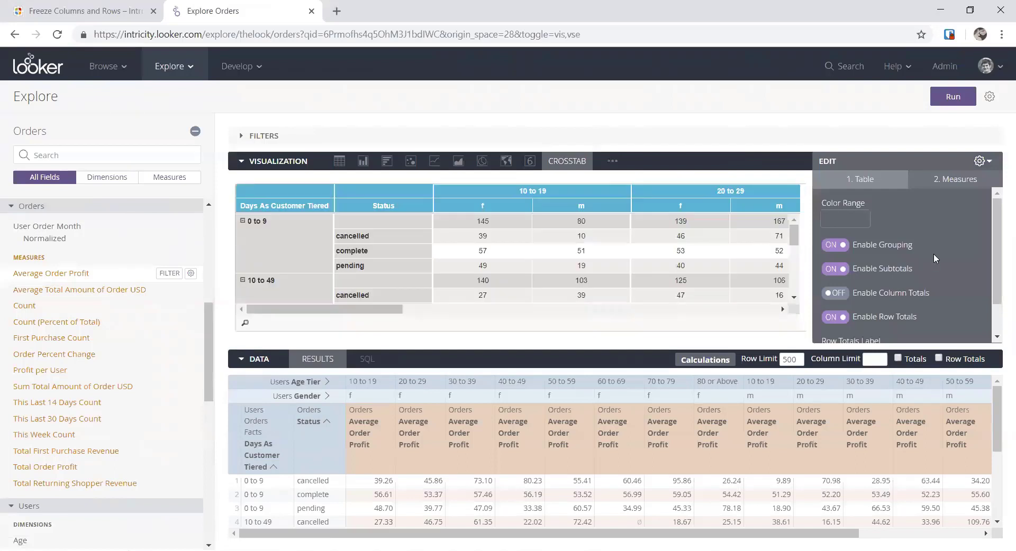
pyautogui.scroll(-2, 934, 253)
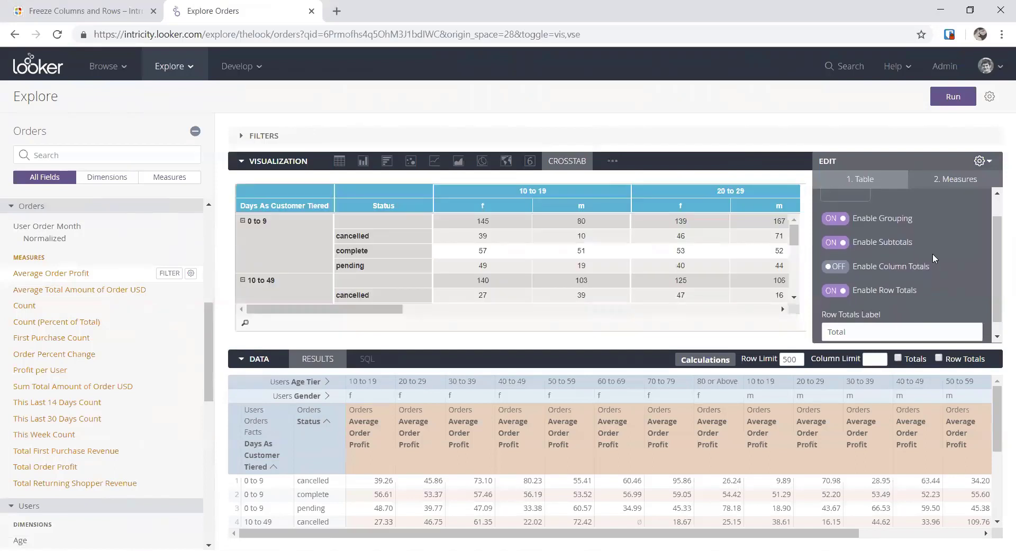
pyautogui.click(836, 243)
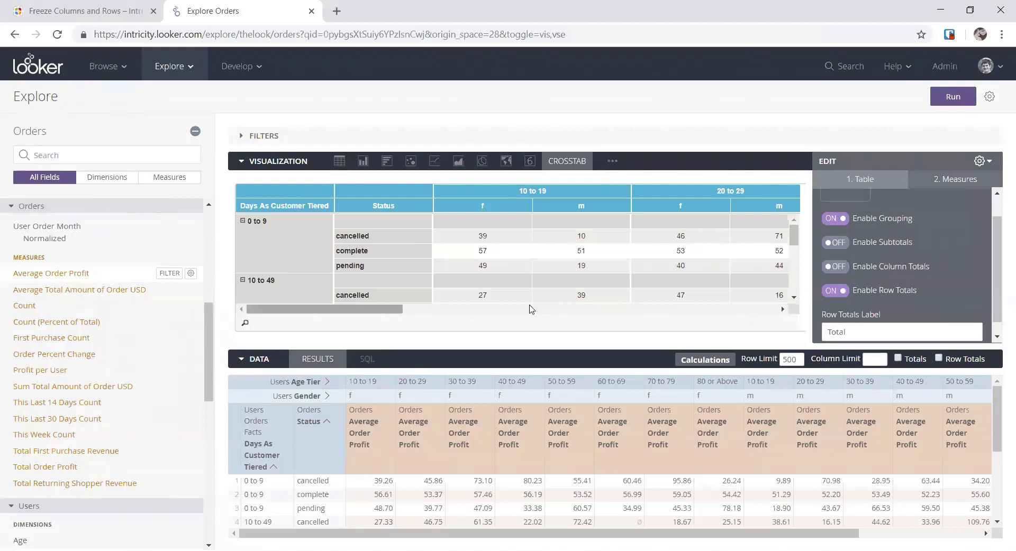
pyautogui.moveTo(532, 309); pyautogui.dragTo(805, 317)
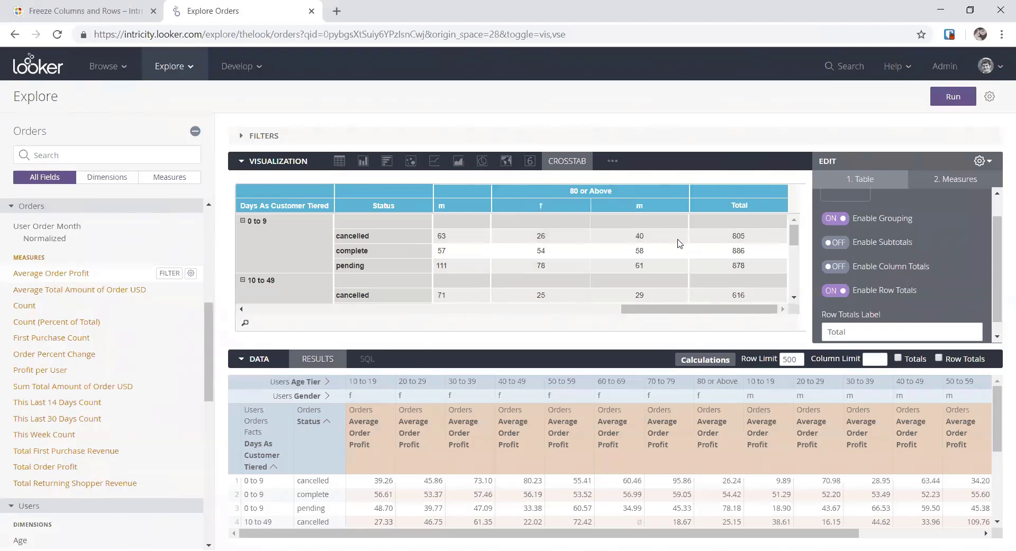
pyautogui.click(835, 267)
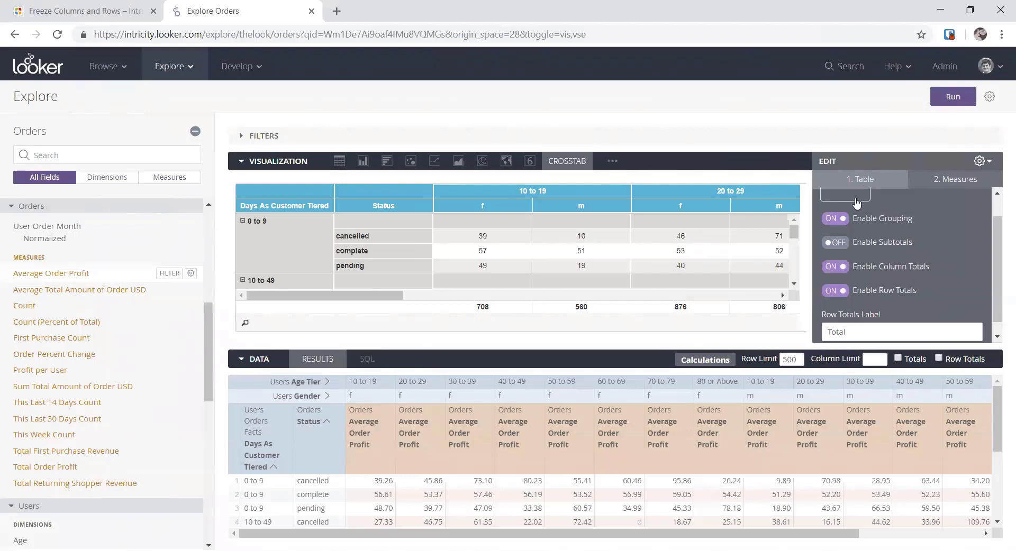
# Set the crosstab's Color Range to the red-to-blue palette, turning headers salmon red.
pyautogui.scroll(1, 848, 211)
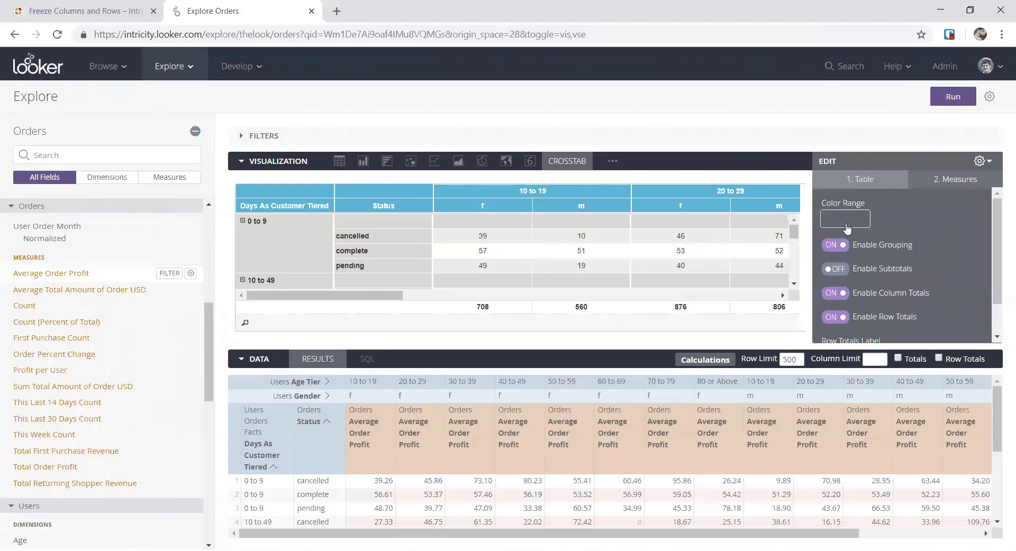
pyautogui.click(845, 219)
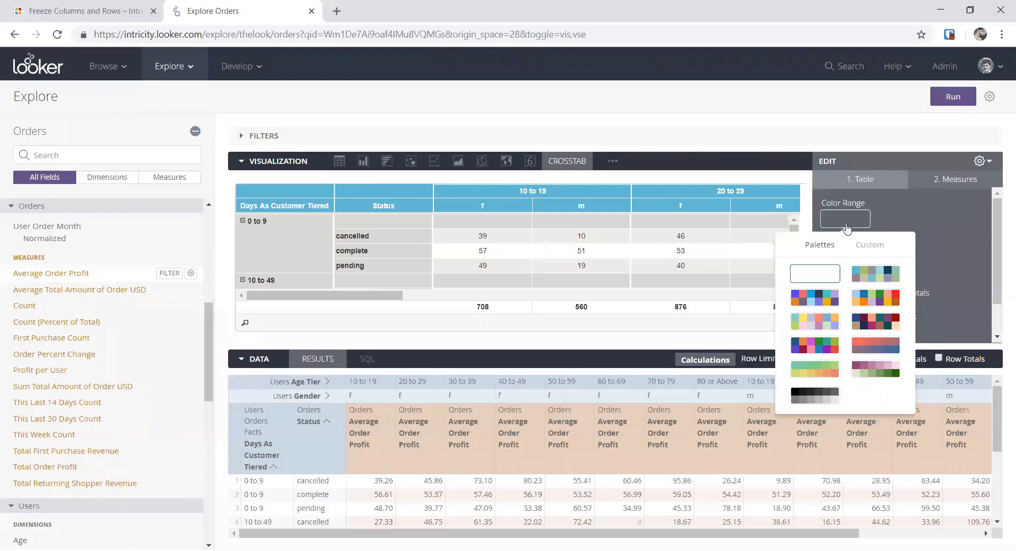
pyautogui.click(869, 247)
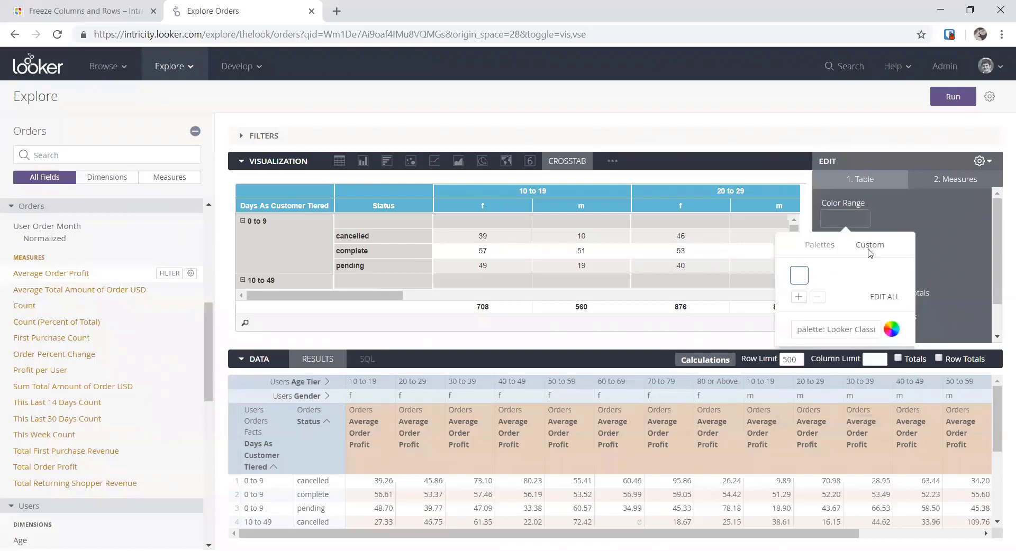
pyautogui.click(811, 244)
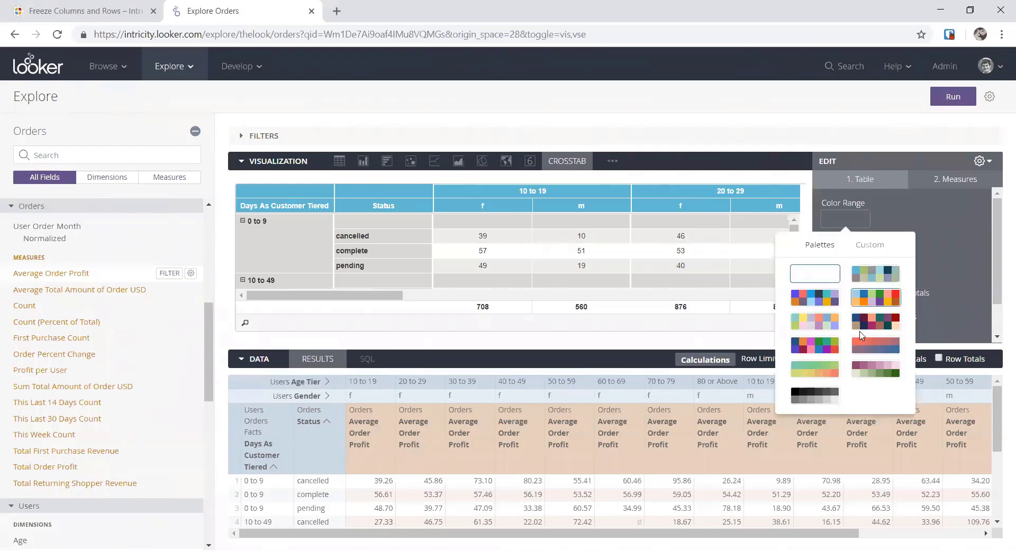
pyautogui.click(861, 348)
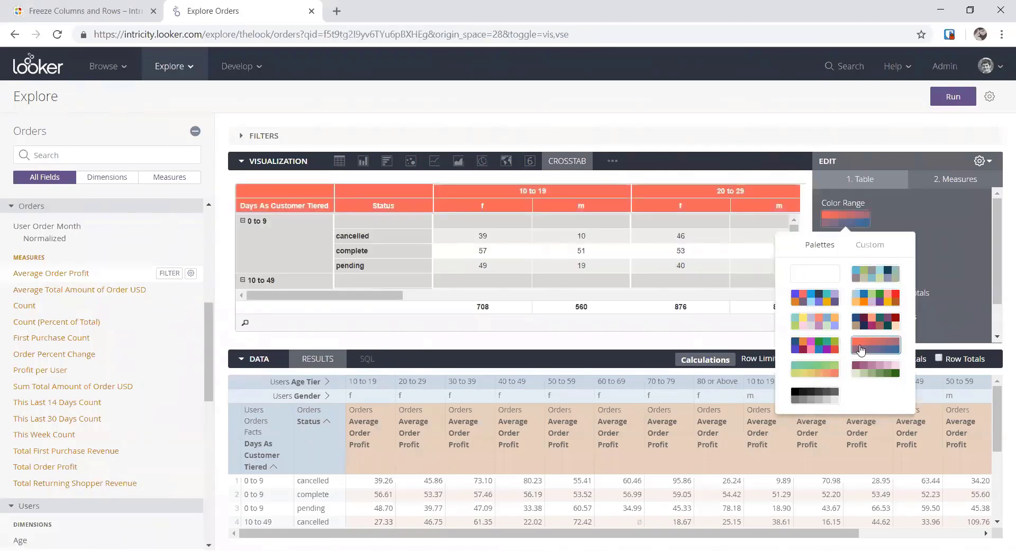
pyautogui.click(918, 213)
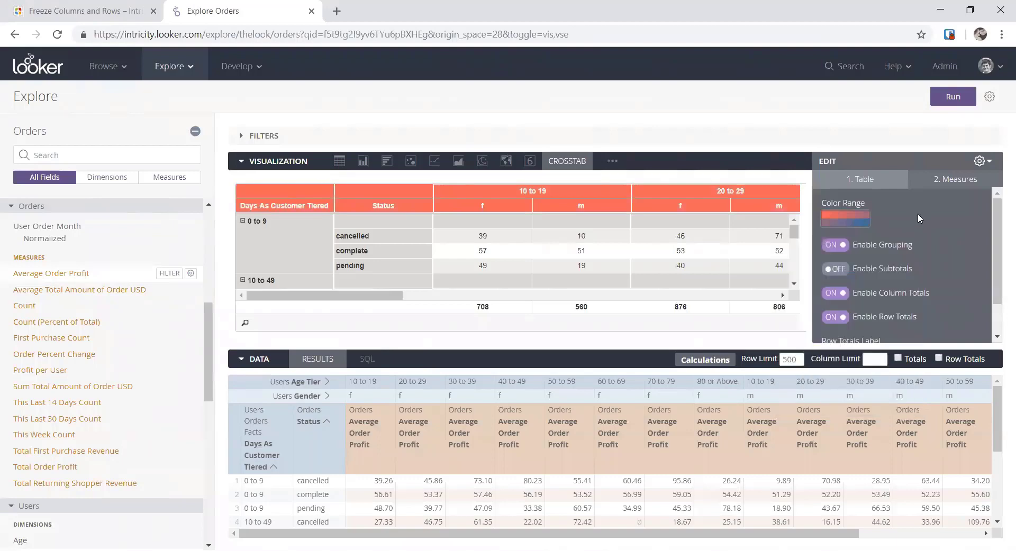
# In the Measures formatting options, set Decimal Places to 2.
pyautogui.click(982, 161)
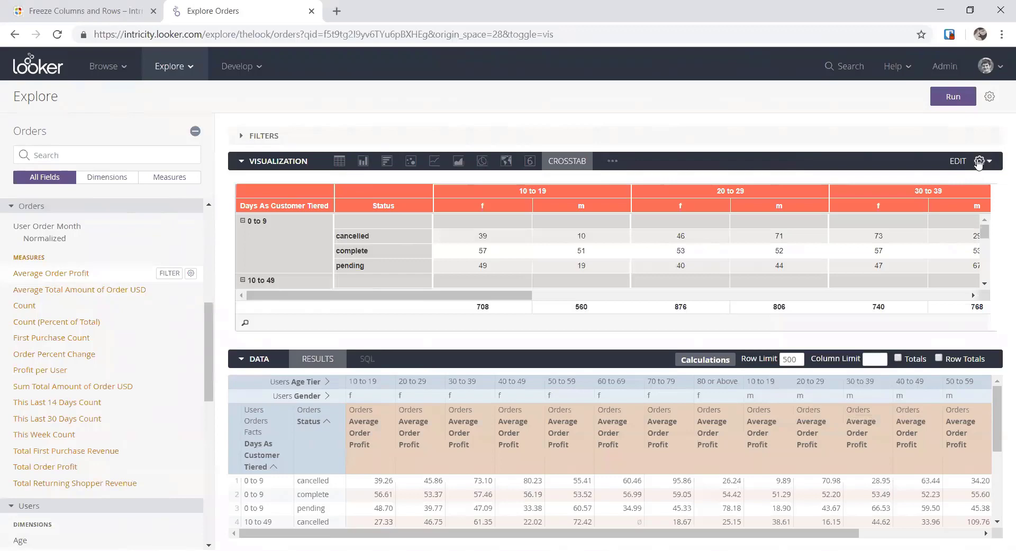
pyautogui.click(979, 164)
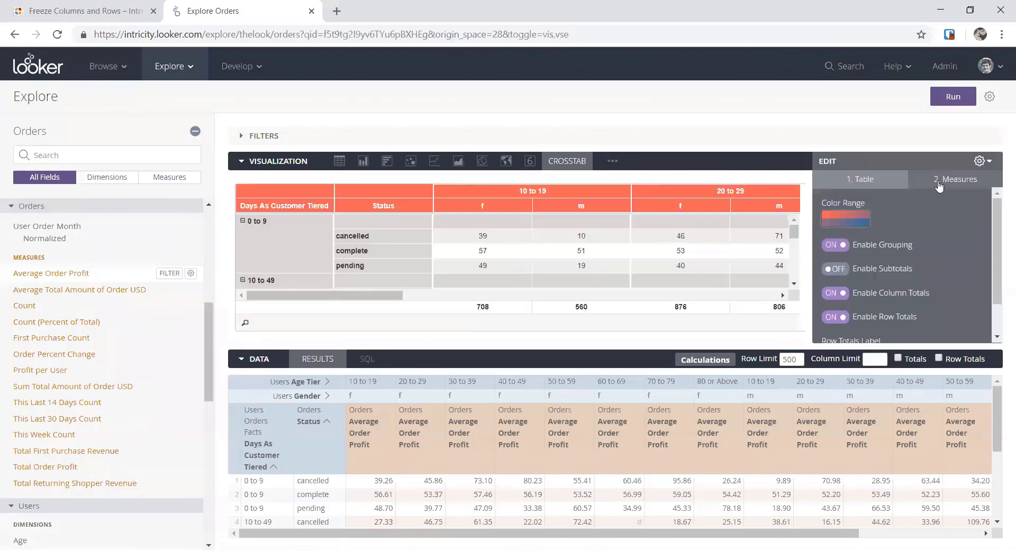
pyautogui.click(938, 182)
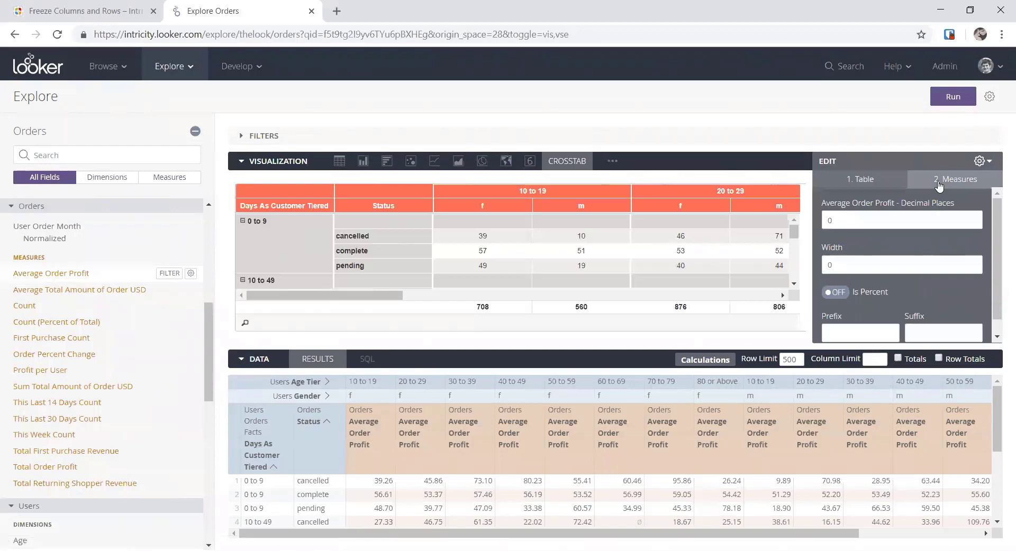
pyautogui.click(894, 218)
pyautogui.press('BackSpace')
pyautogui.write('2')
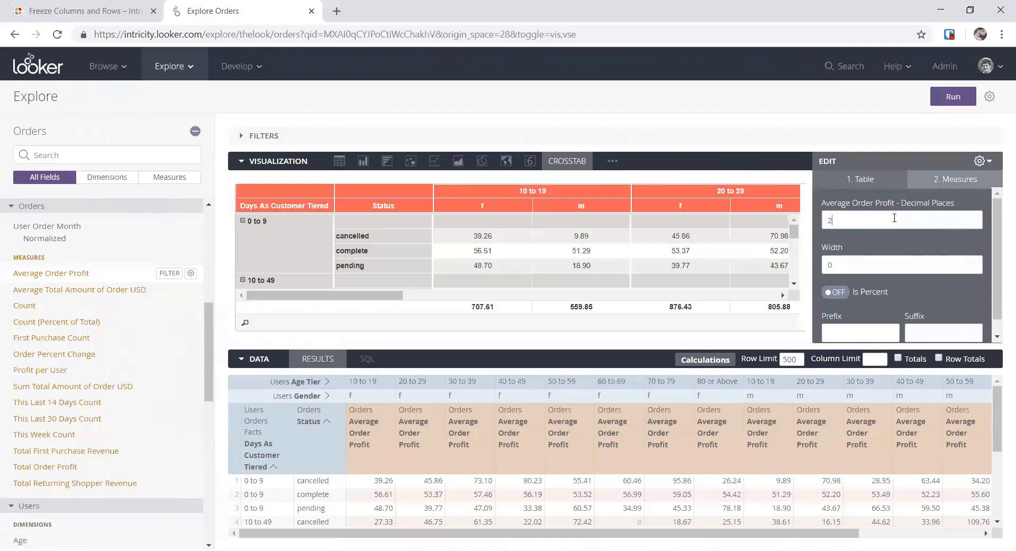
# Set the column width to 63 and the prefix to $.
pyautogui.click(861, 258)
pyautogui.doubleClick(862, 258)
pyautogui.write('50')
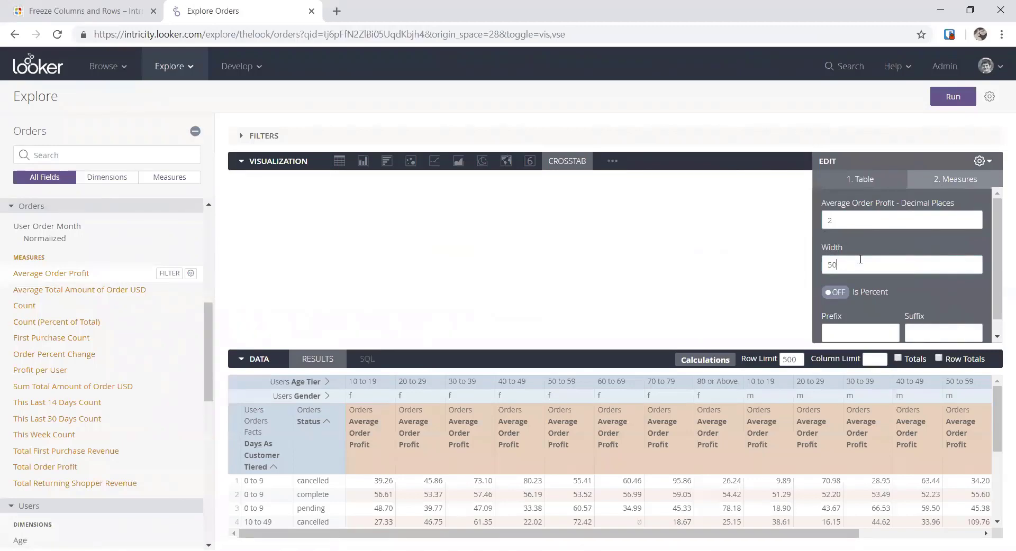
pyautogui.press('BackSpace')
pyautogui.press('BackSpace')
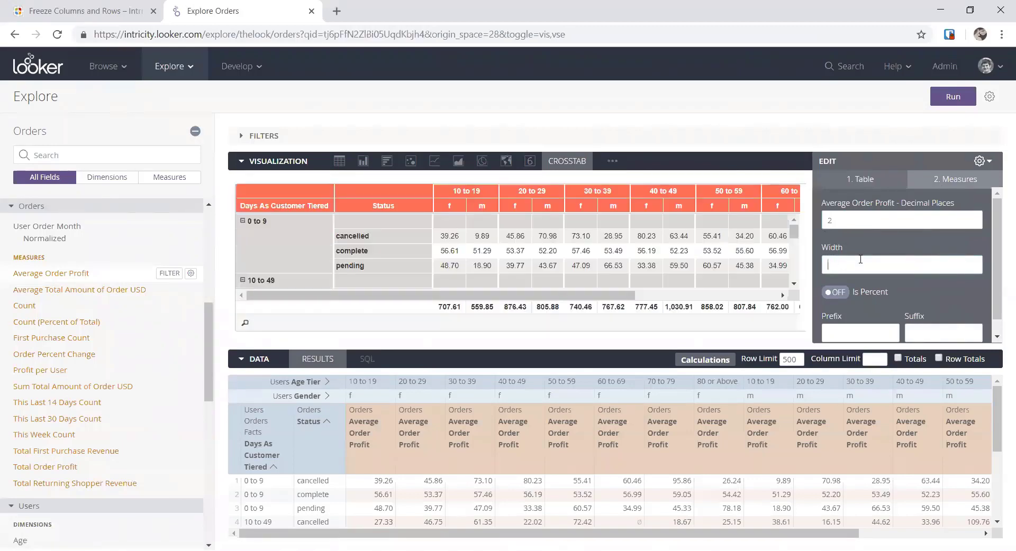
pyautogui.write('75')
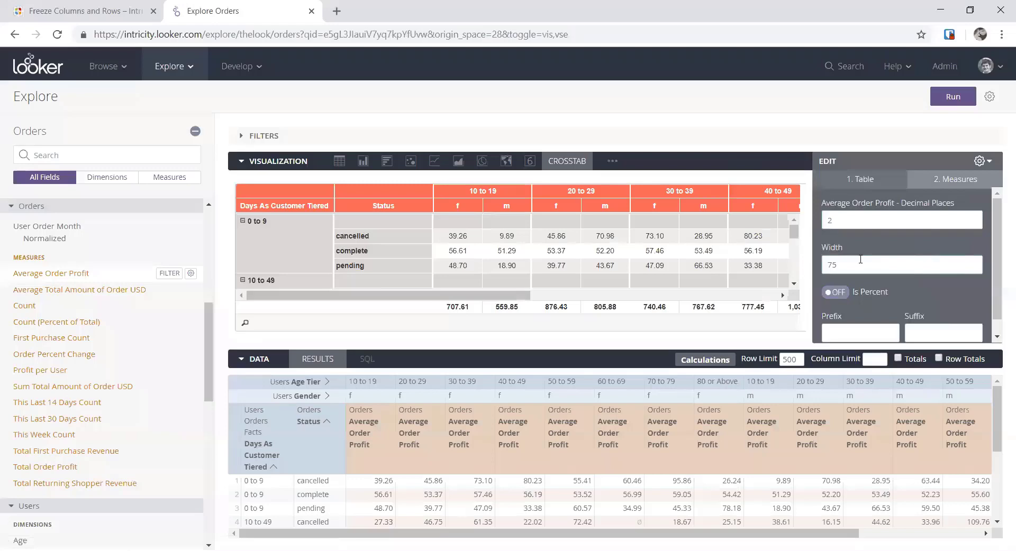
pyautogui.press('BackSpace')
pyautogui.press('BackSpace')
pyautogui.write('63')
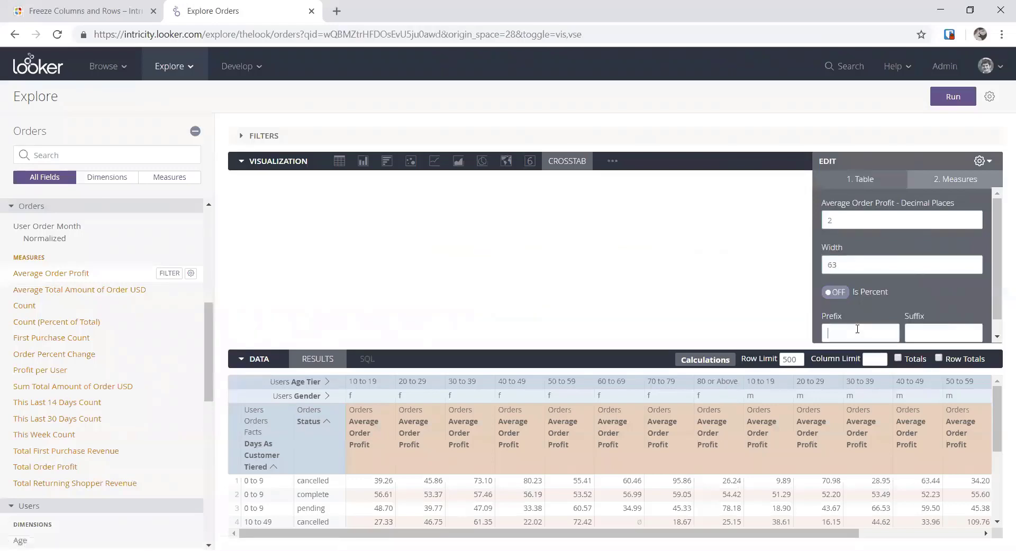
pyautogui.write('$')
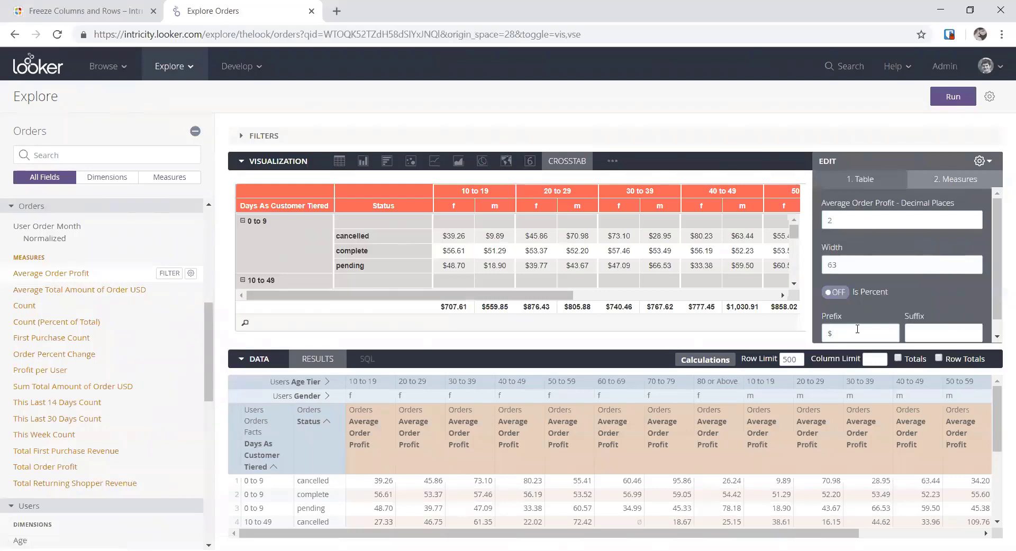
# Close the Edit panel so the crosstab shows values like $39.26 and totals $707.61.
pyautogui.click(984, 164)
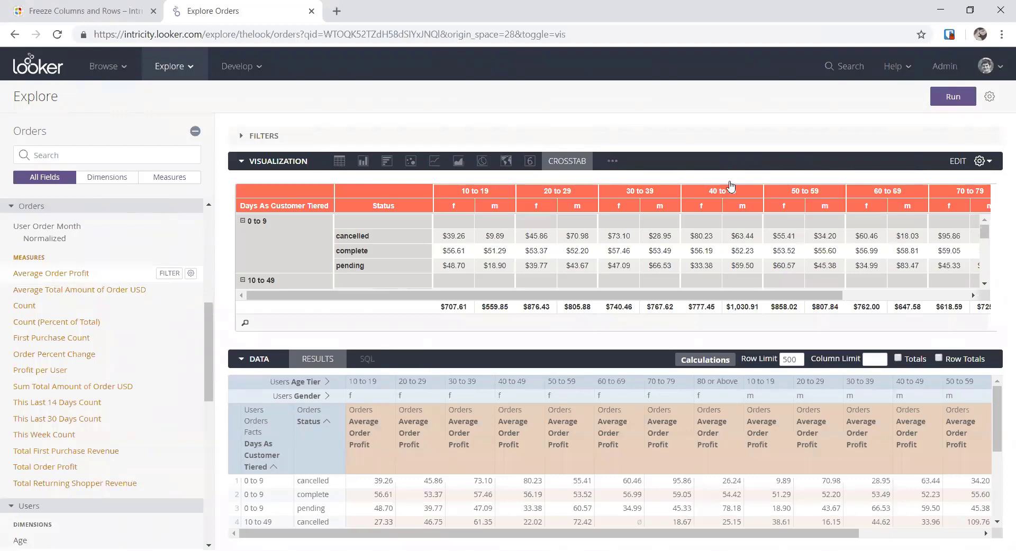
pyautogui.click(43, 280)
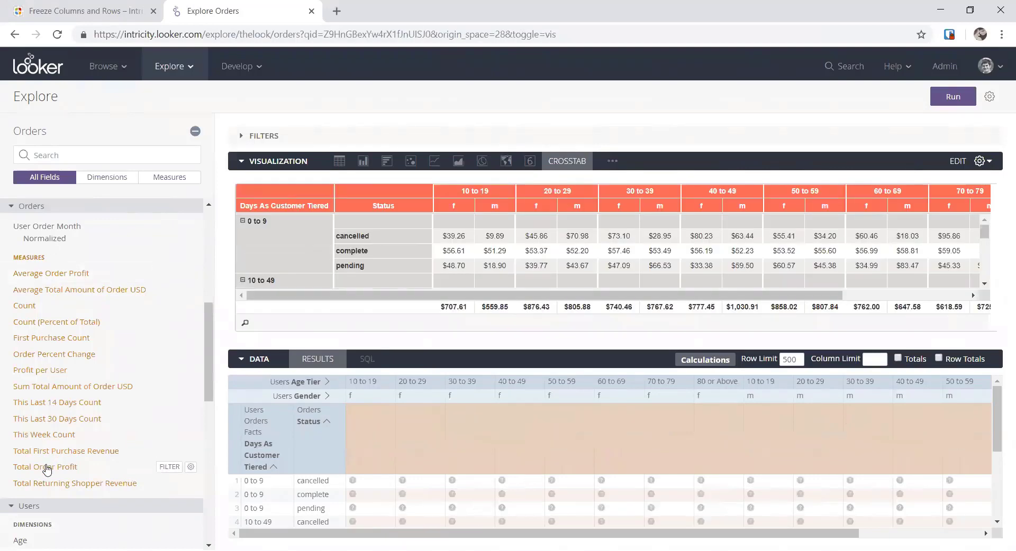
pyautogui.click(46, 468)
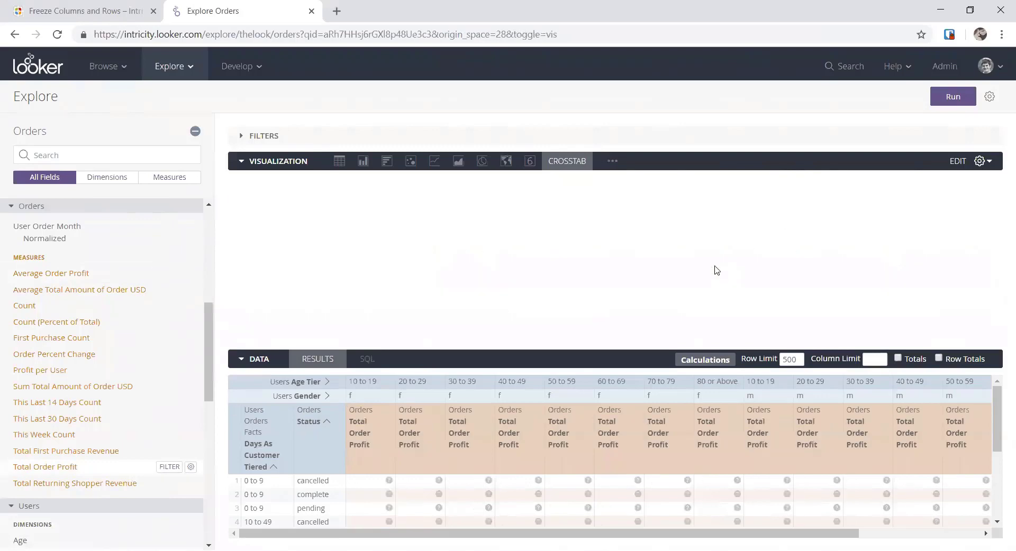
pyautogui.click(954, 100)
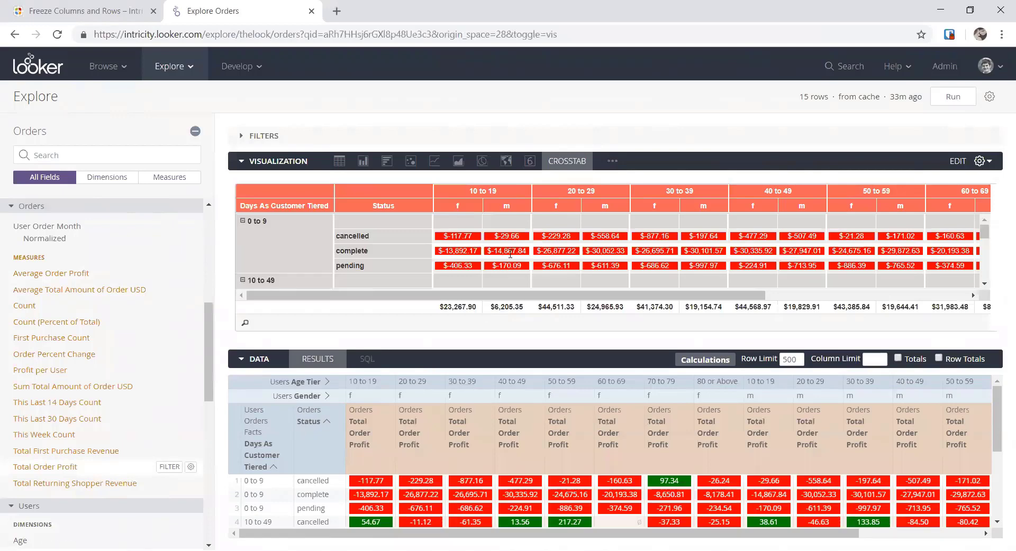
pyautogui.scroll(-5, 508, 258)
pyautogui.scroll(-3, 510, 258)
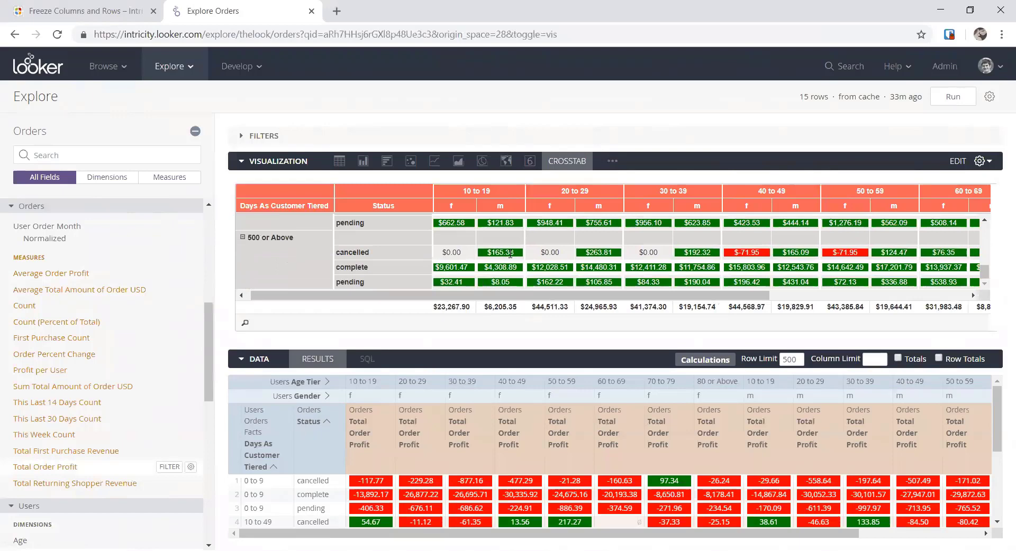
pyautogui.hscroll(3, 511, 258)
pyautogui.hscroll(-3, 511, 258)
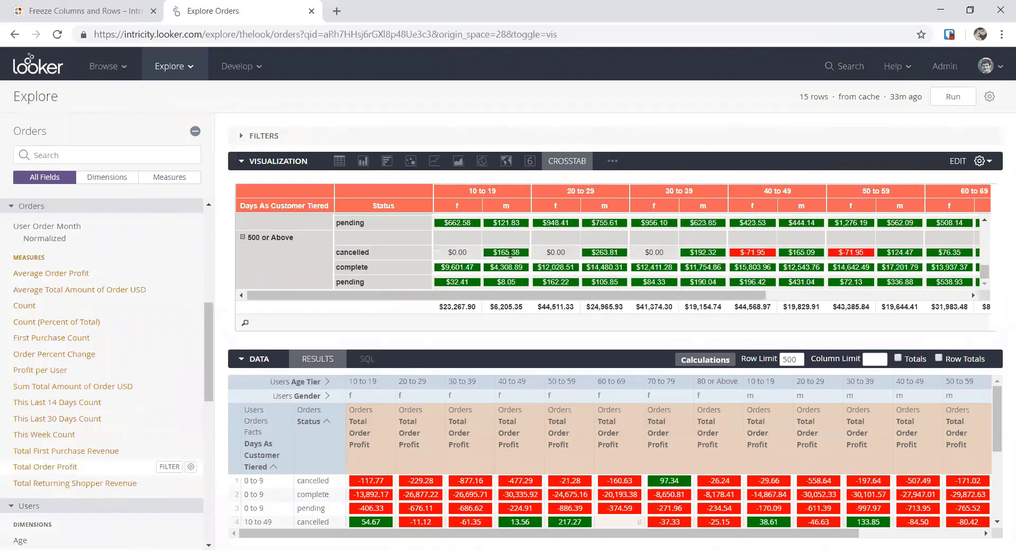
pyautogui.scroll(5, 518, 265)
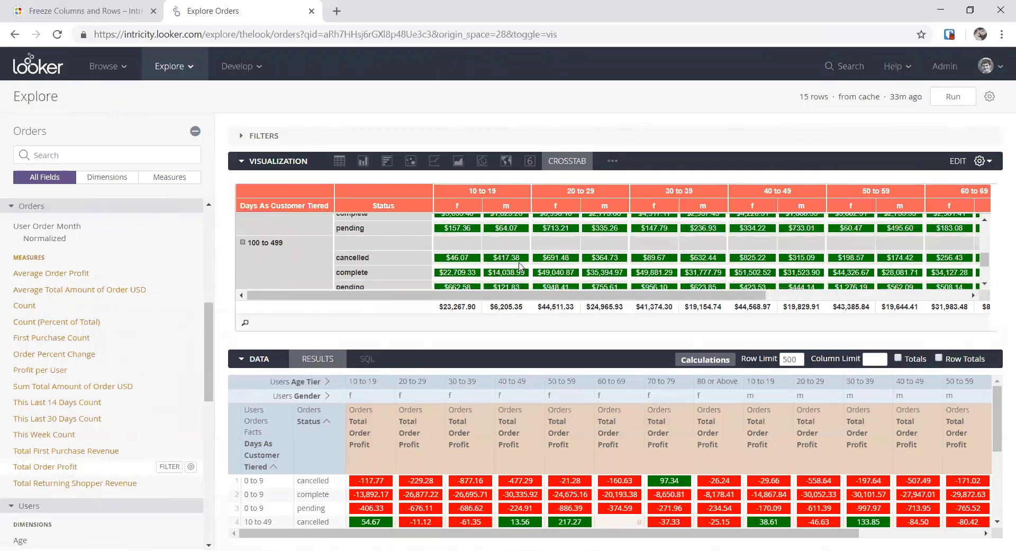
pyautogui.scroll(2, 521, 267)
pyautogui.scroll(-5, 522, 495)
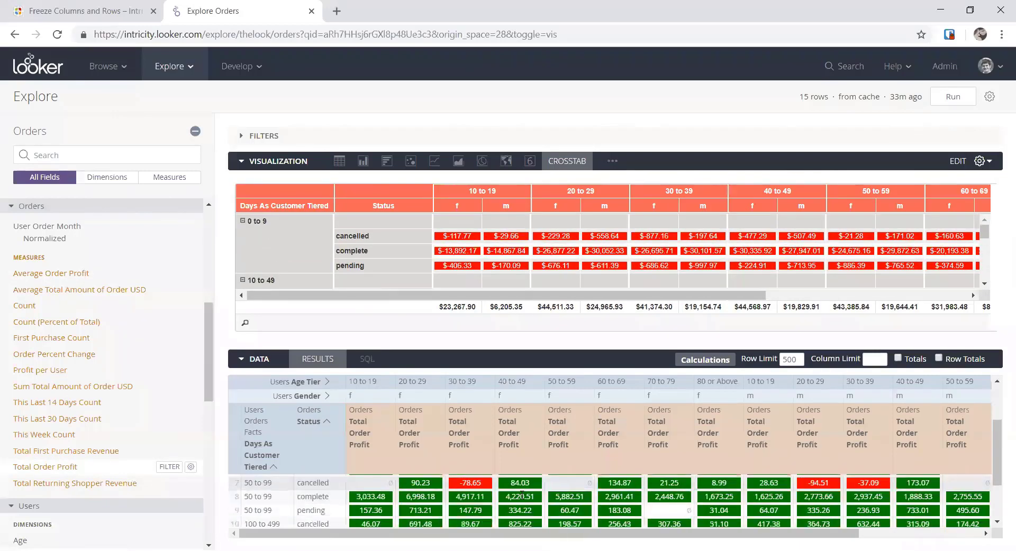
pyautogui.scroll(5, 521, 495)
pyautogui.hscroll(3, 544, 270)
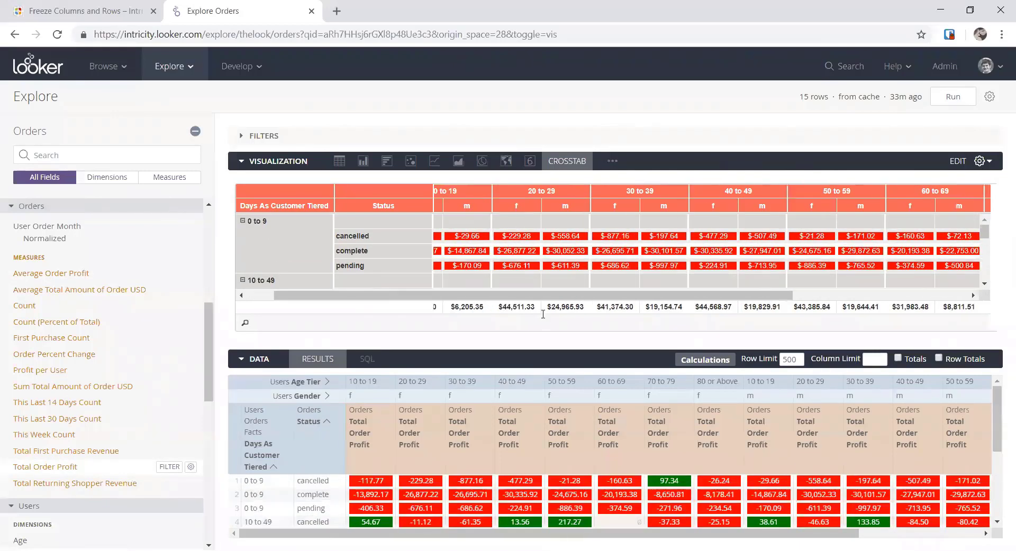
pyautogui.hscroll(3, 544, 273)
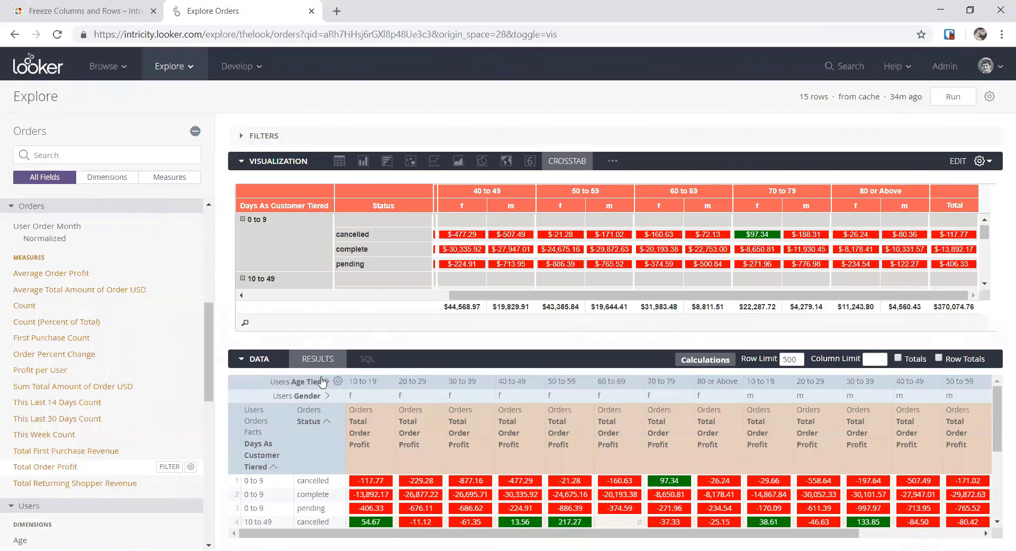
pyautogui.hscroll(-6, 639, 248)
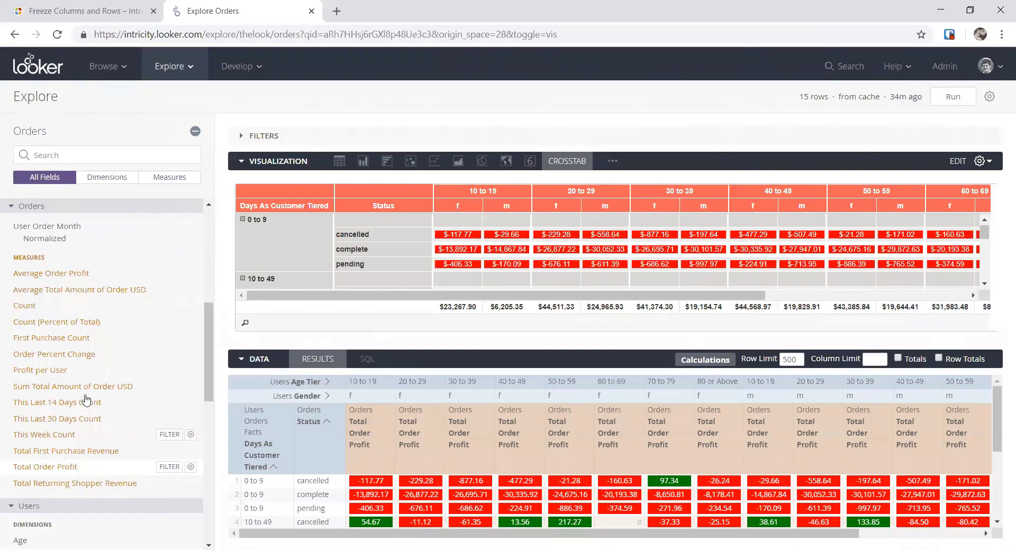
# Pivot Orders Status into the columns, rerun the query, and collapse the Data section.
pyautogui.scroll(4, 86, 401)
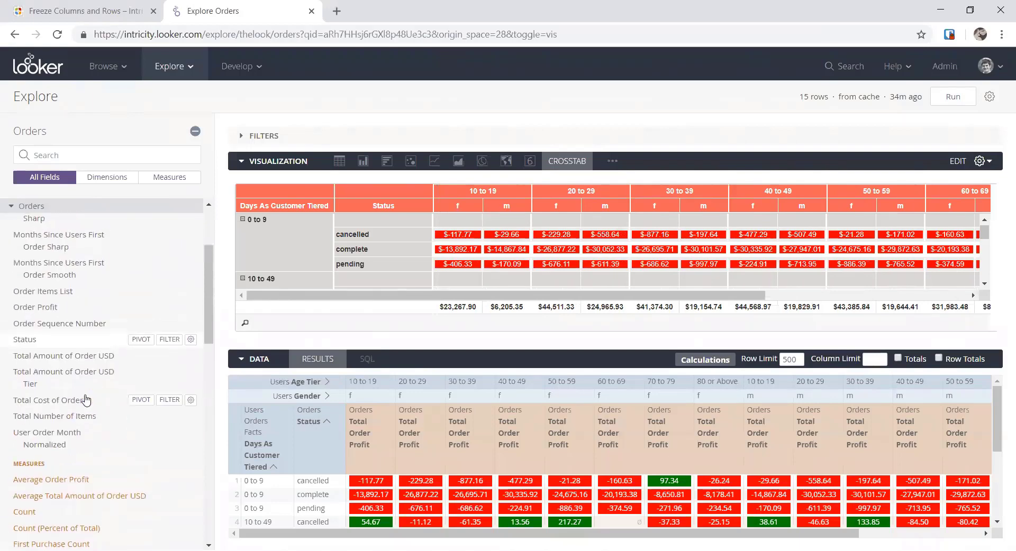
pyautogui.scroll(1, 86, 401)
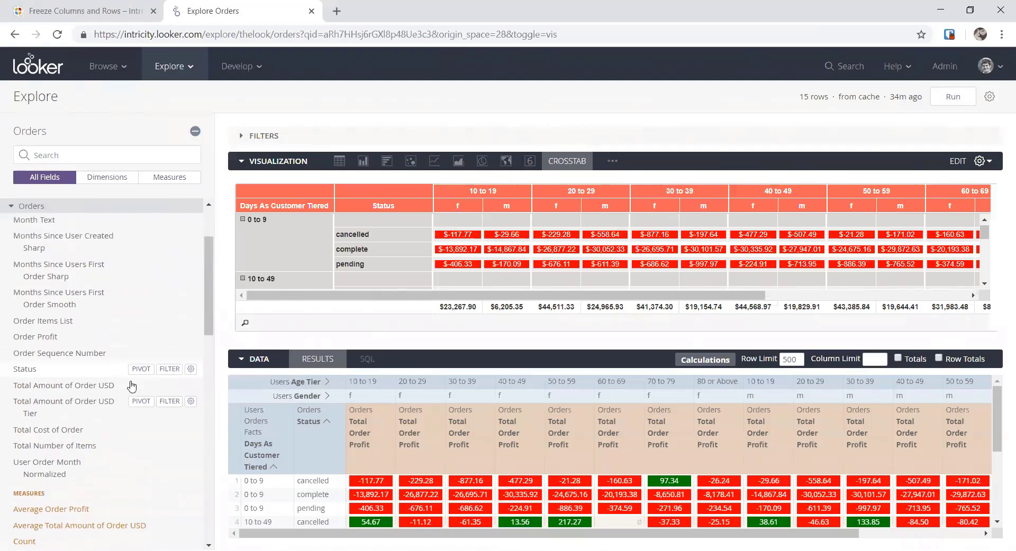
pyautogui.click(139, 370)
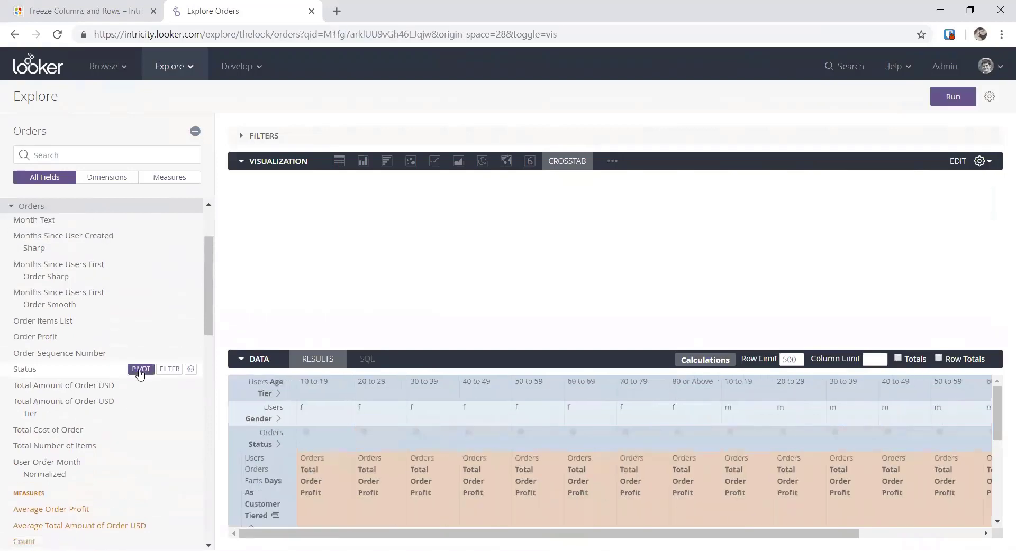
pyautogui.click(943, 97)
pyautogui.click(944, 97)
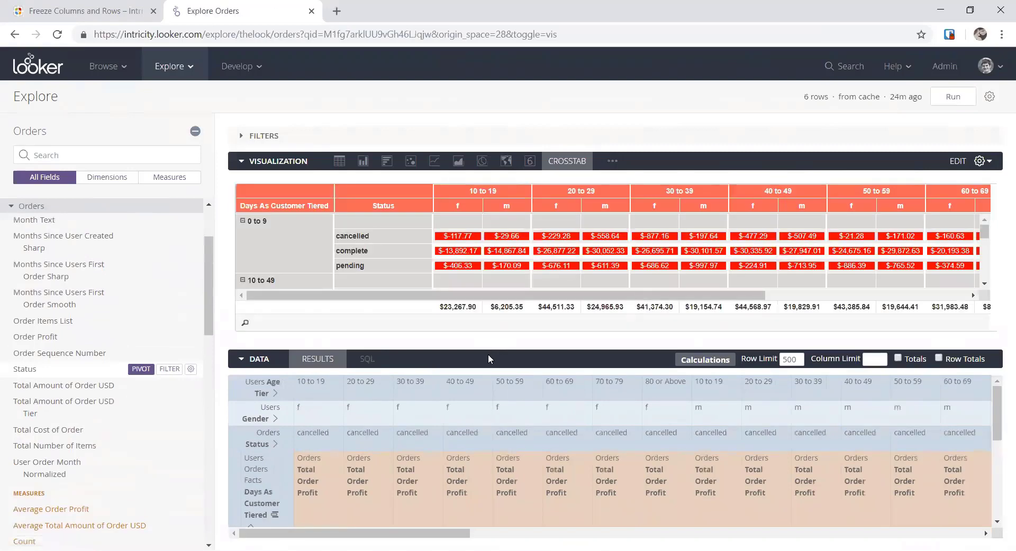
pyautogui.click(489, 360)
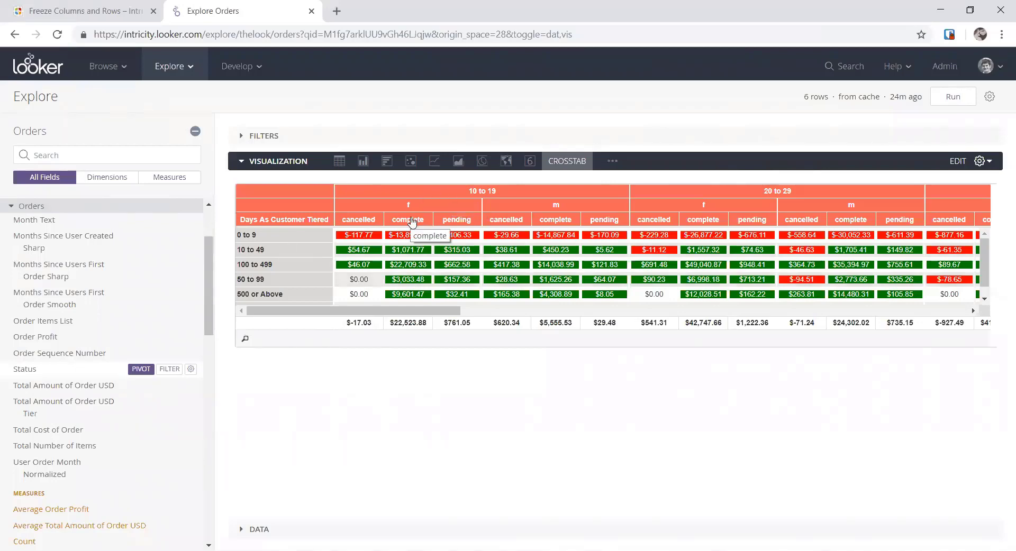
# Scroll right across the age tiers of the Total Order Profit crosstab, then bring the data table back.
pyautogui.hscroll(5, 429, 267)
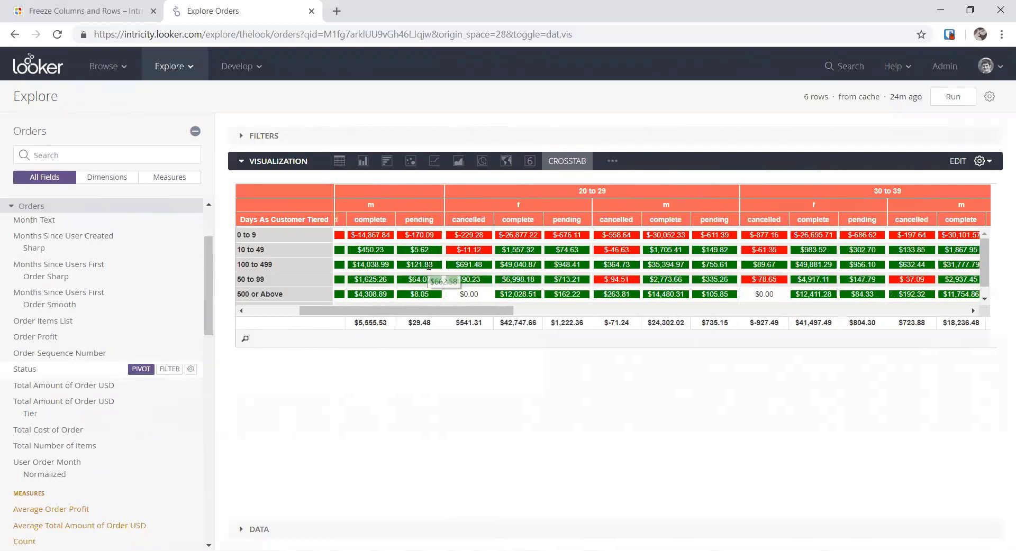
pyautogui.hscroll(15, 429, 267)
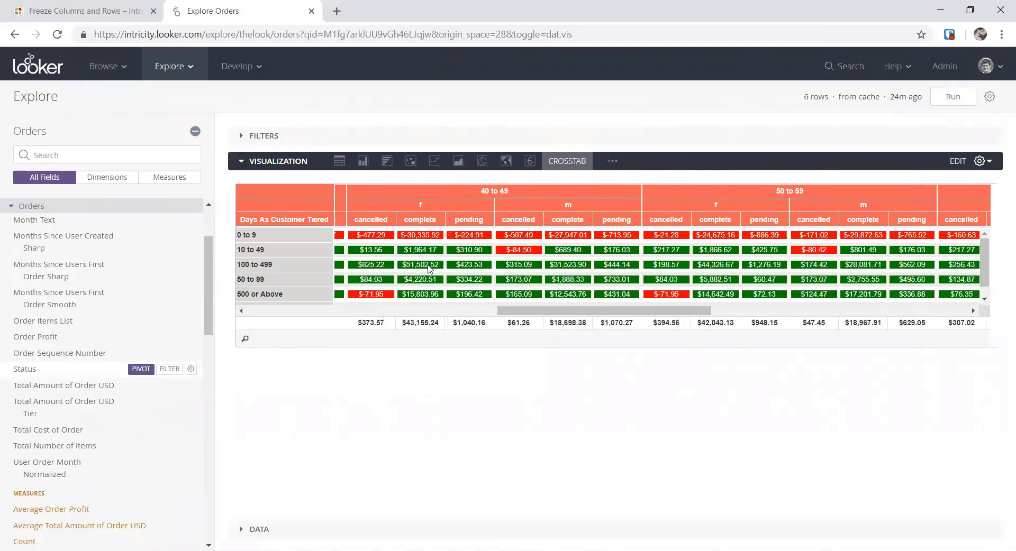
pyautogui.hscroll(15, 429, 268)
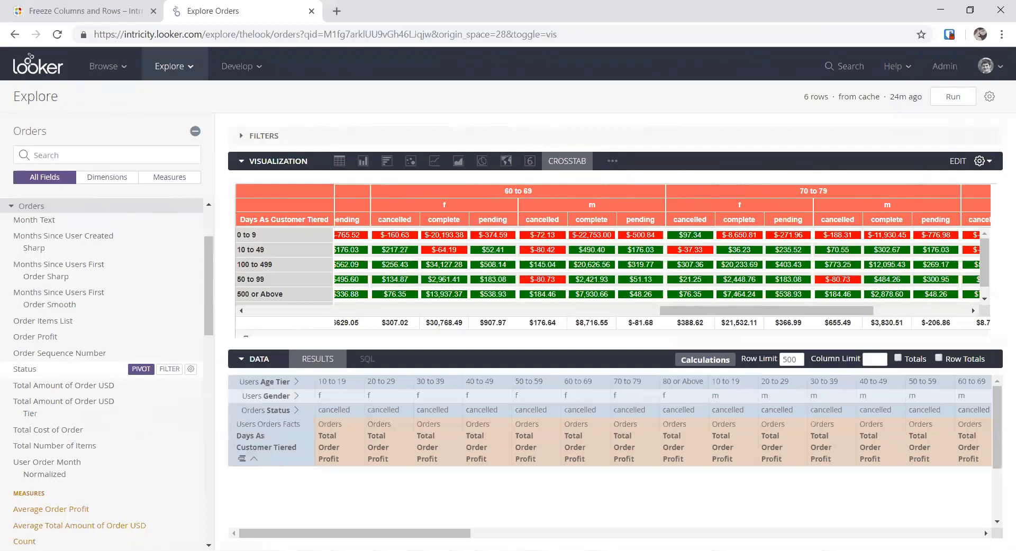
pyautogui.scroll(-2, 58, 385)
# Add Average Order Profit beside Total Order Profit, rerun the query, and hide the data table.
pyautogui.scroll(-3, 58, 385)
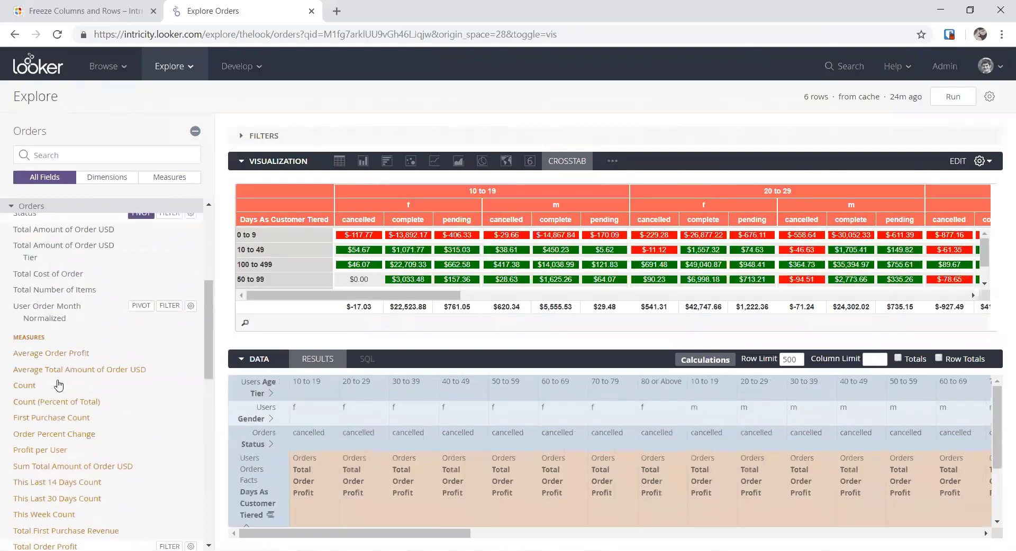
pyautogui.click(68, 353)
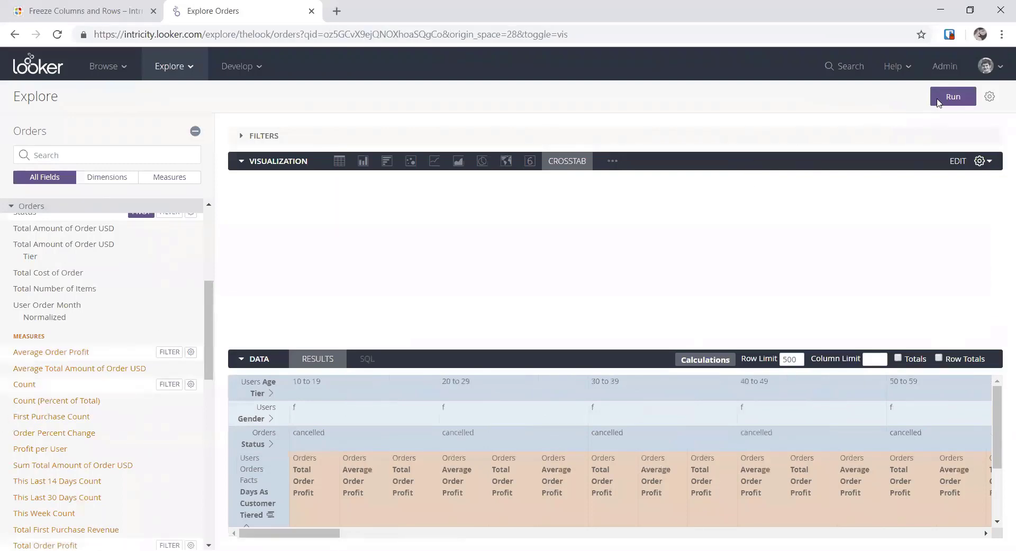
pyautogui.click(938, 100)
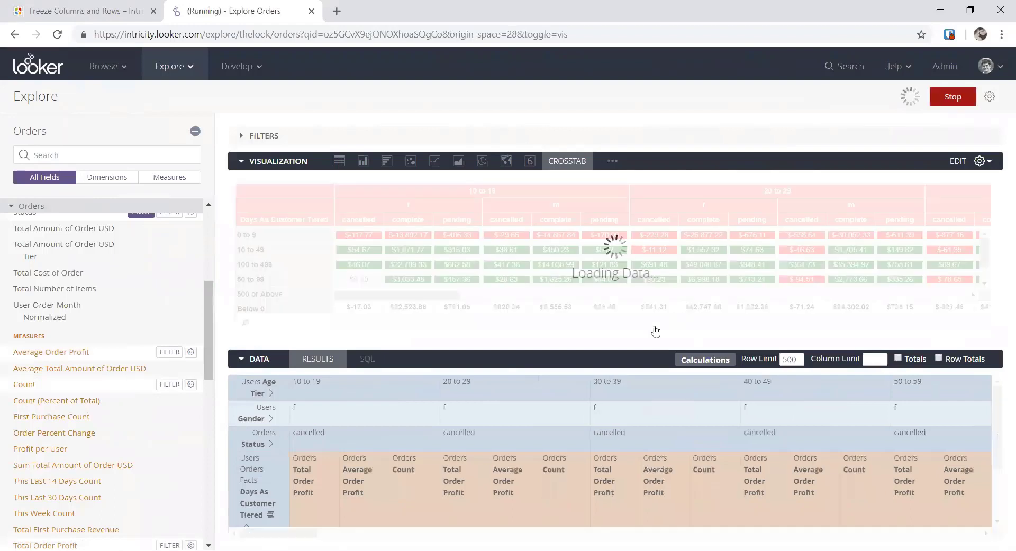
pyautogui.click(598, 355)
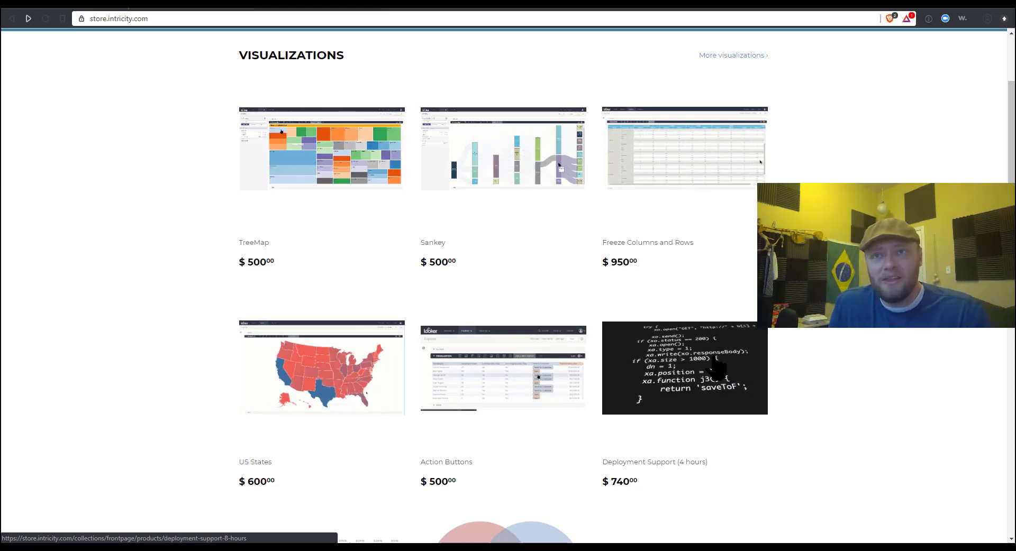
pyautogui.scroll(1, 711, 429)
pyautogui.scroll(-1, 612, 318)
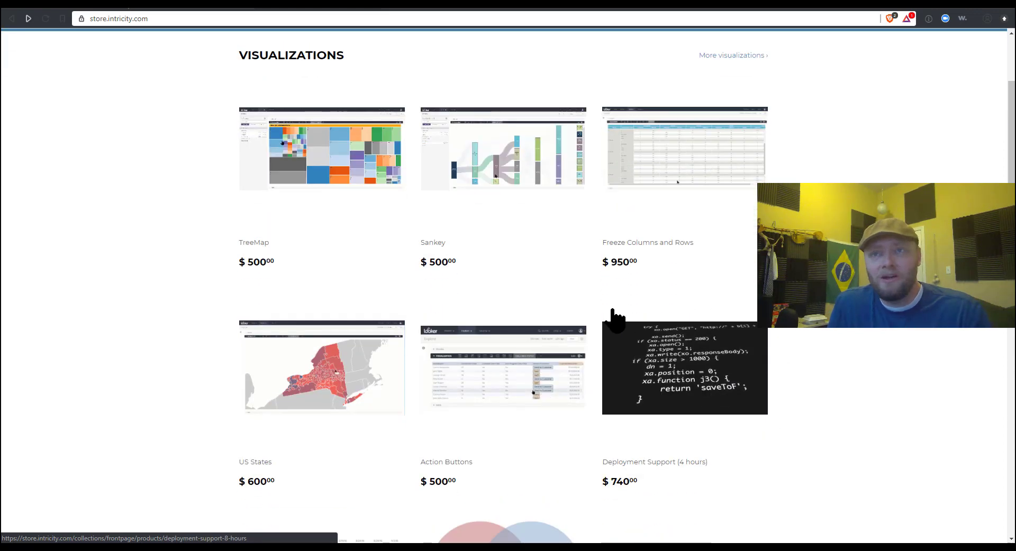
# Open the $740 Deployment Support (4 hours) product and read down to its $185-per-hour staffing terms.
pyautogui.click(665, 411)
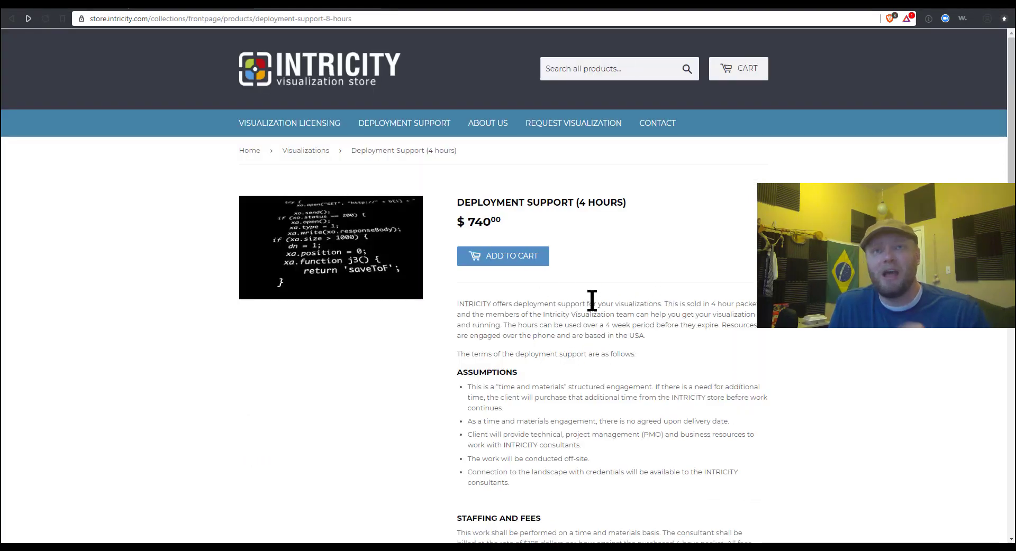
pyautogui.scroll(-1, 596, 309)
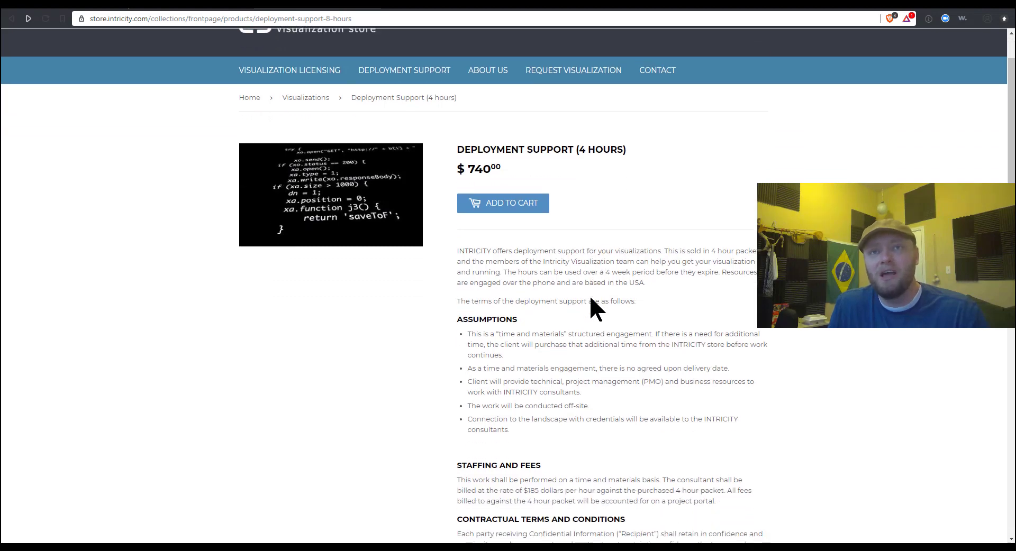
pyautogui.scroll(-2, 593, 301)
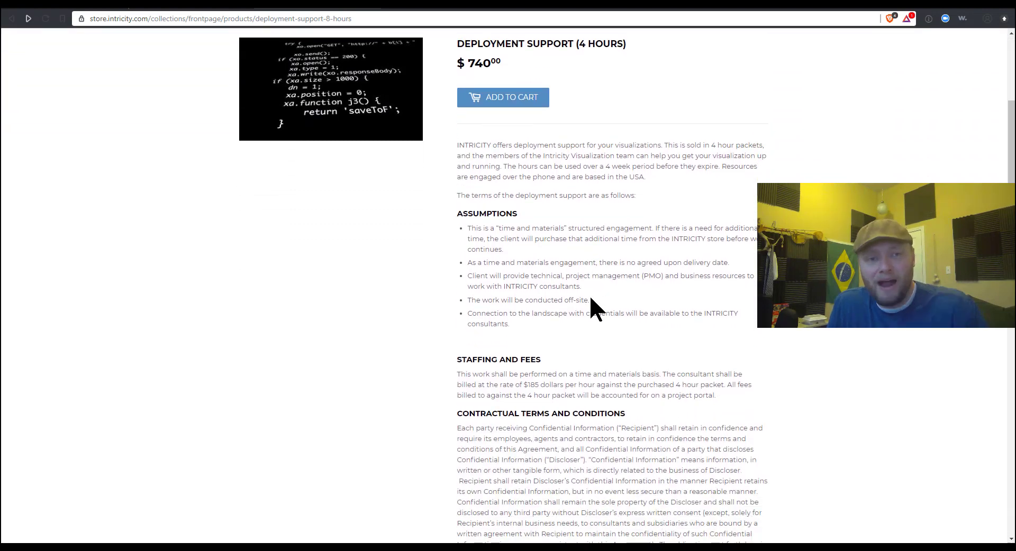